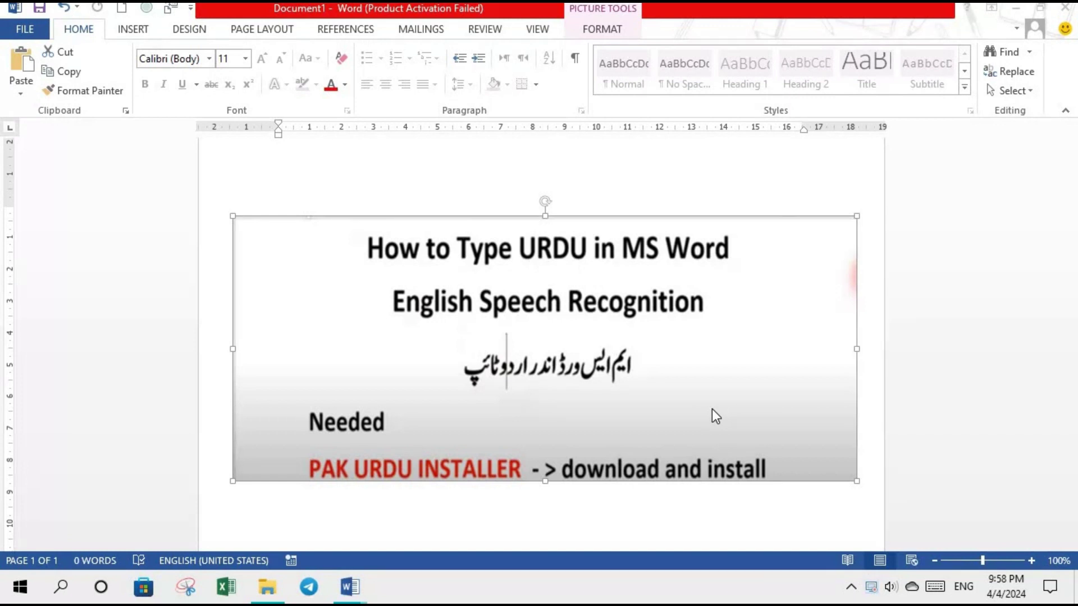
Extract the Pak-Urdu-Installer zip in Downloads into its own folder, then close both Explorer windows
click(271, 598)
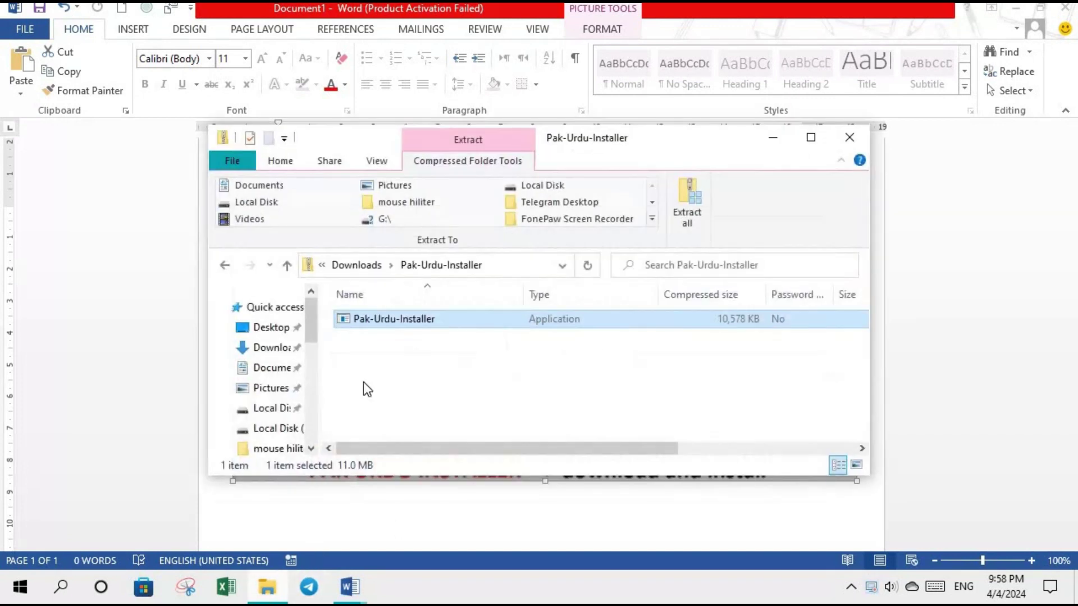
click(225, 265)
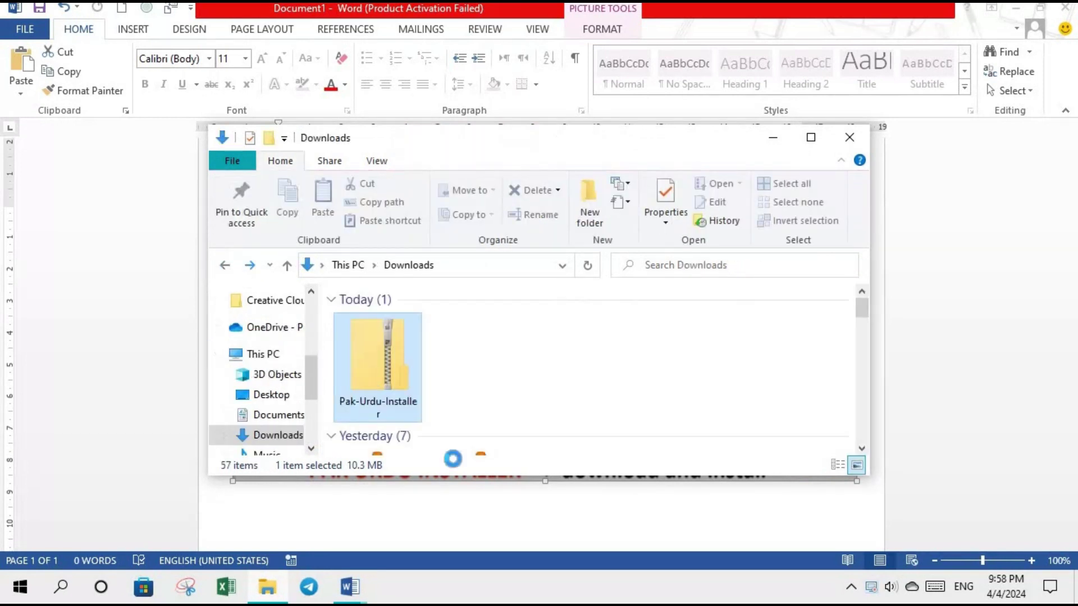
right_click(375, 376)
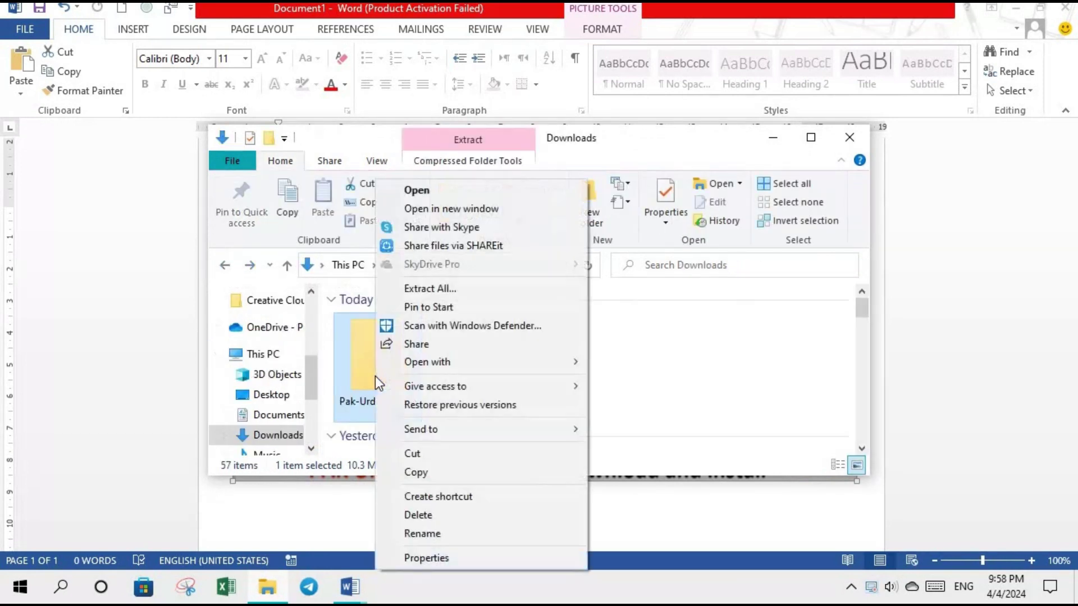
click(451, 297)
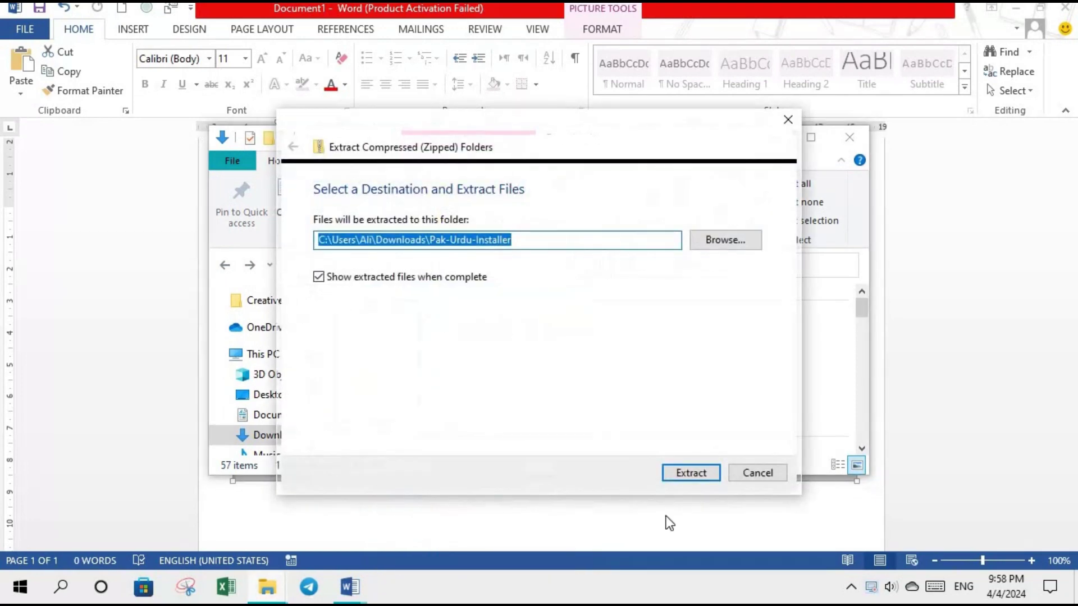
click(687, 474)
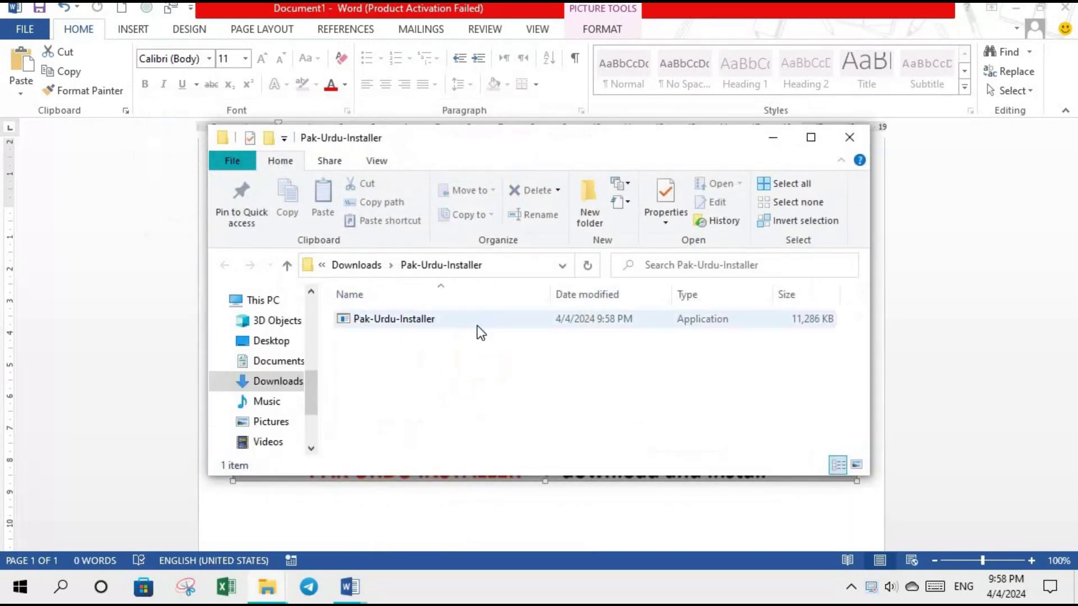
click(854, 146)
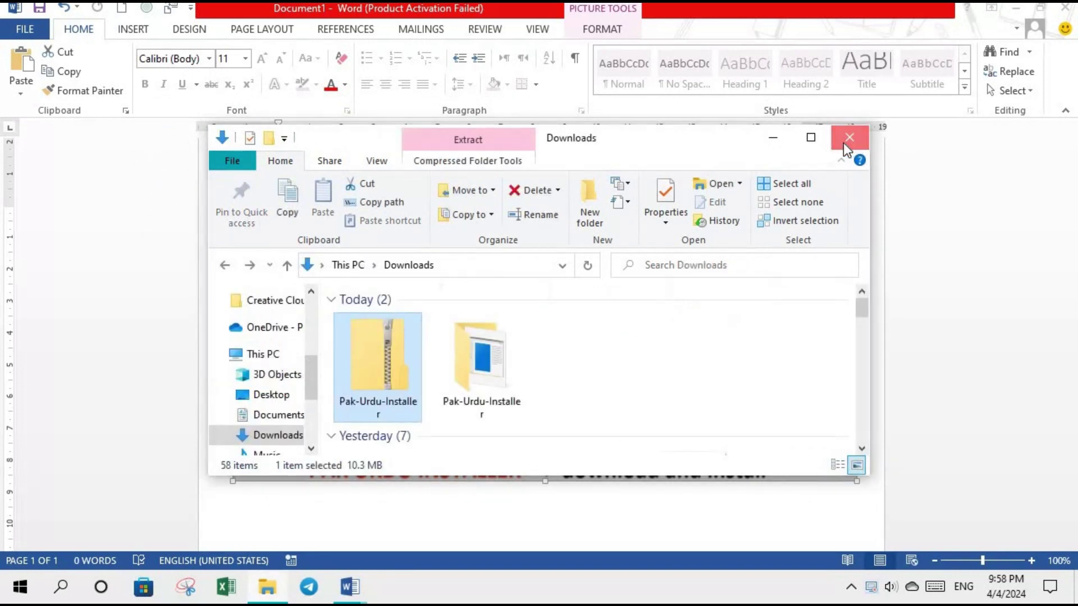
click(843, 142)
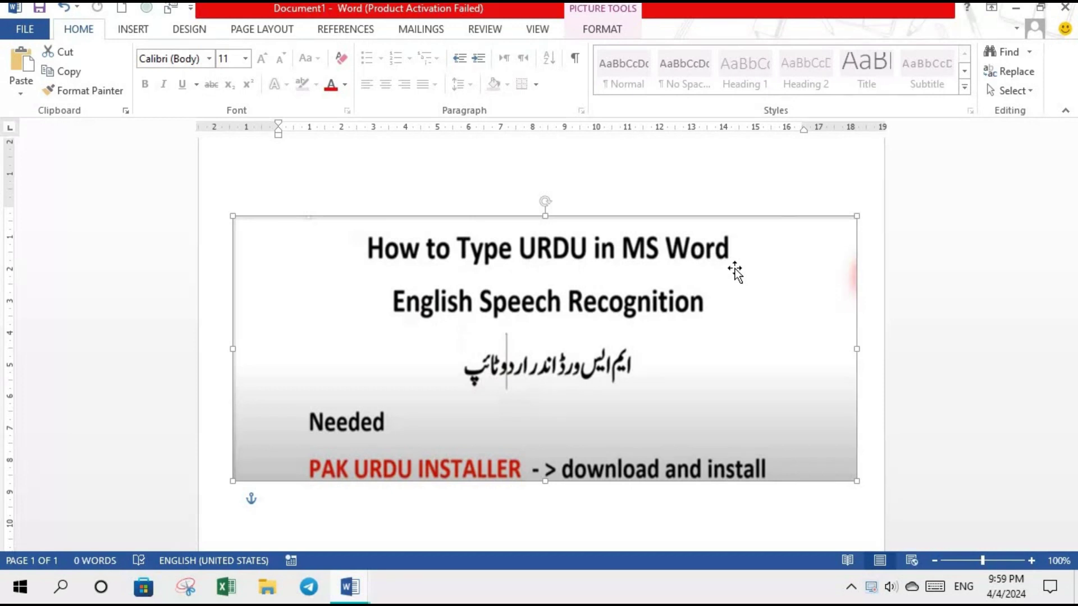
Switch Word to the Teach it4all PK Urdu document
click(368, 595)
click(540, 508)
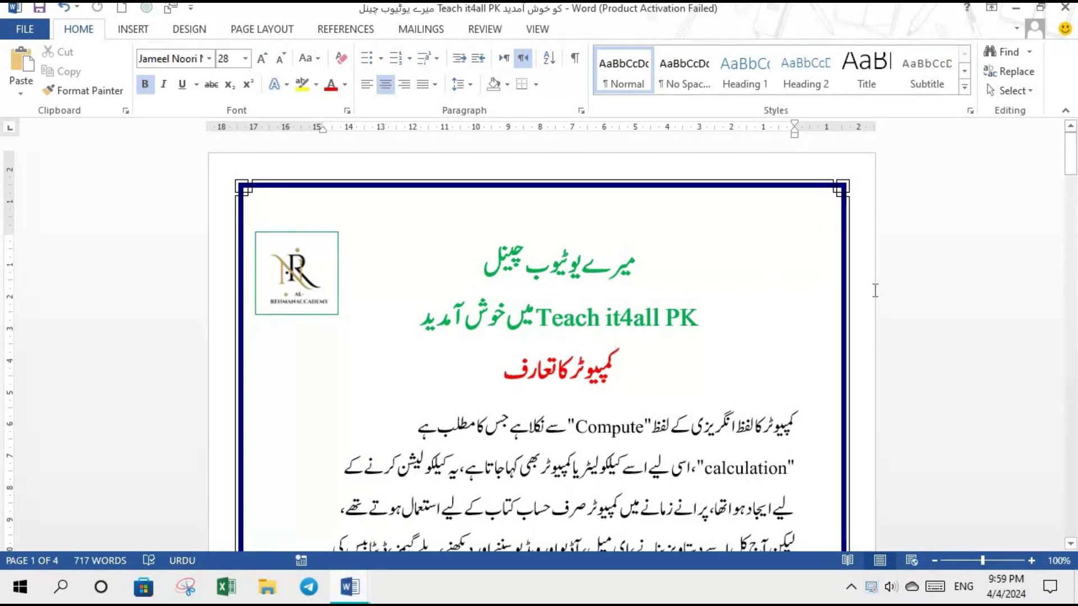
Scroll through the Urdu document, then create a new blank document, Document4
mouse_move(1075, 166)
mouse_down()
mouse_move(1075, 308)
mouse_move(1049, 130)
mouse_up()
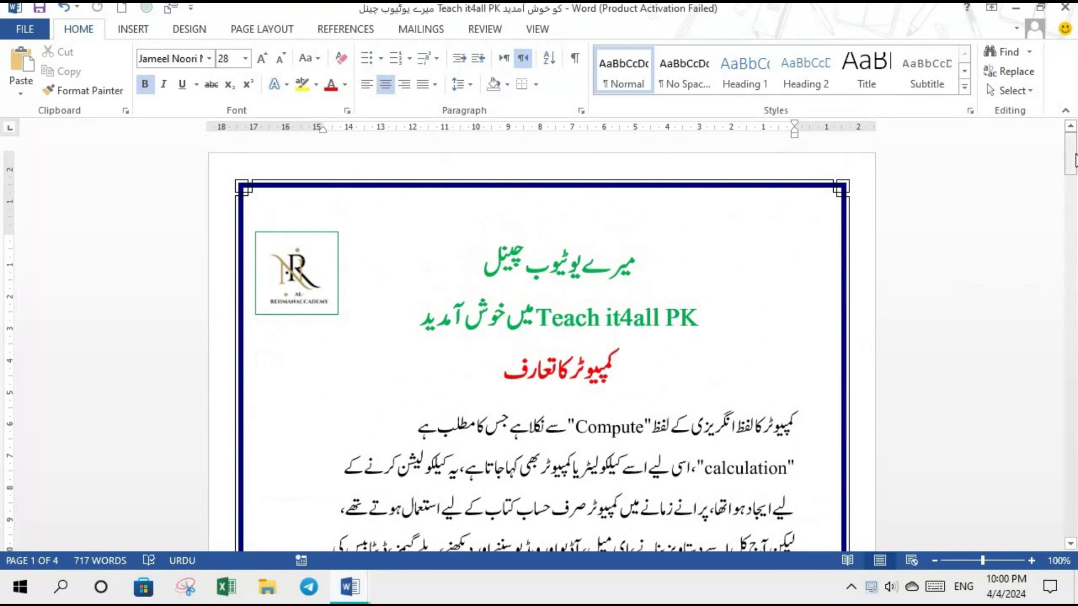
drag(1075, 160, 1073, 101)
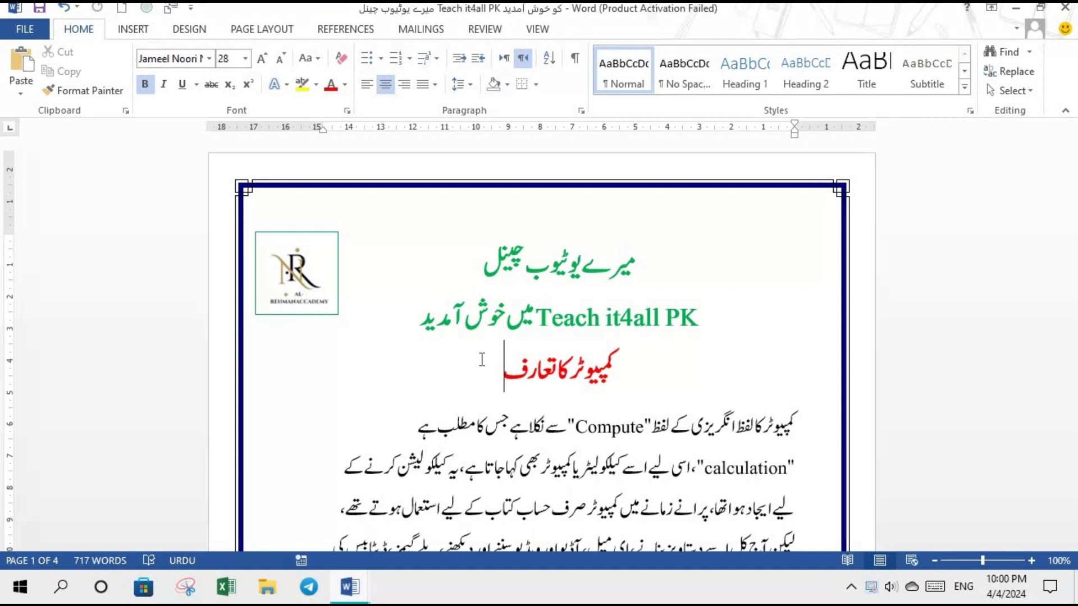
click(482, 359)
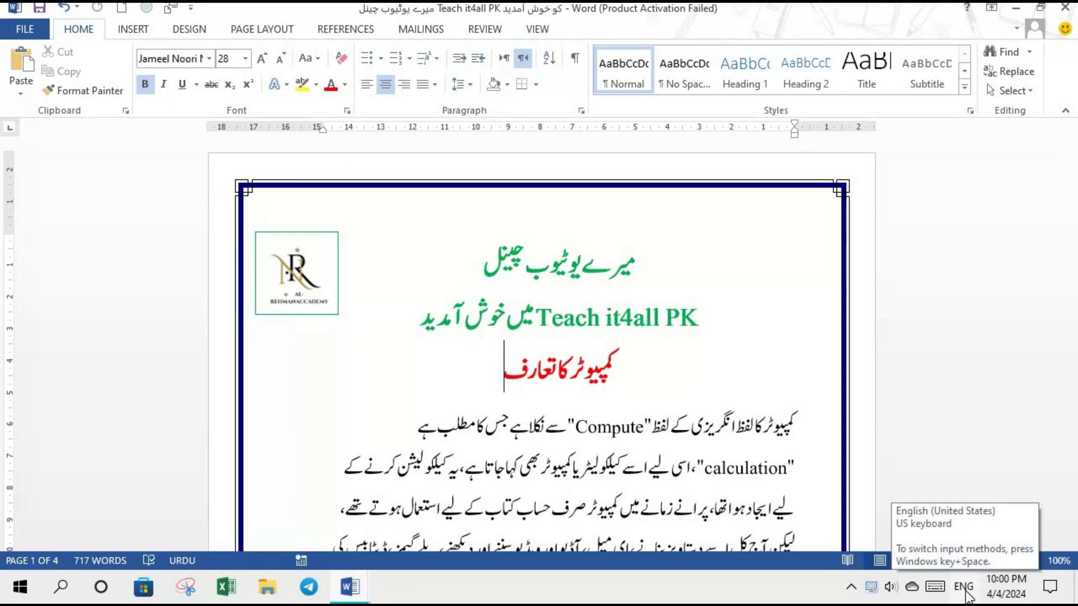
key(ctrl+n)
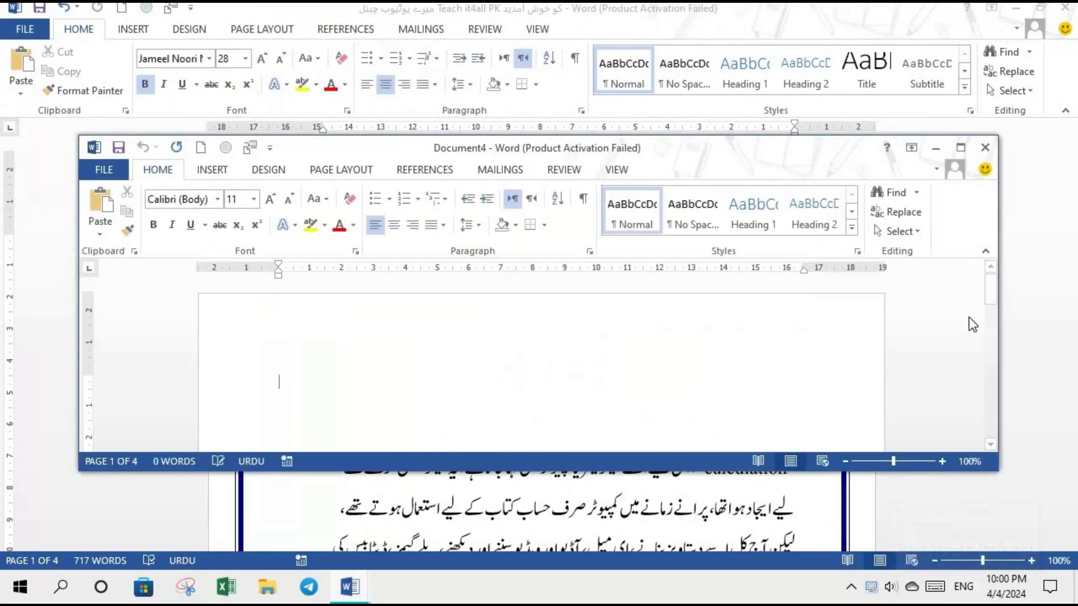
Close Document4, check the input language list, and bring the empty Document2 to the front
click(987, 150)
click(963, 587)
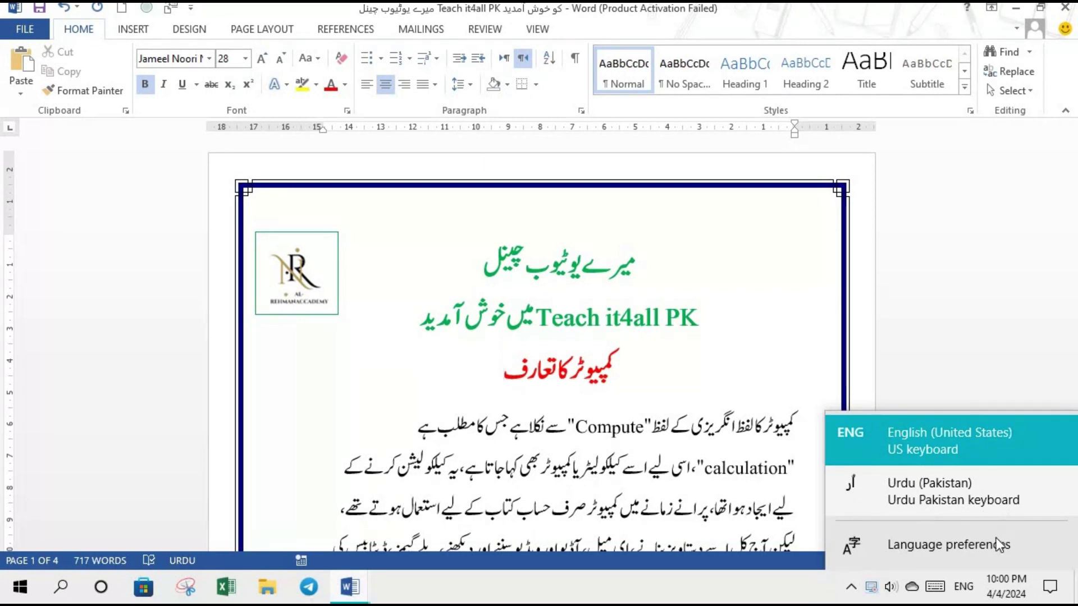
click(953, 356)
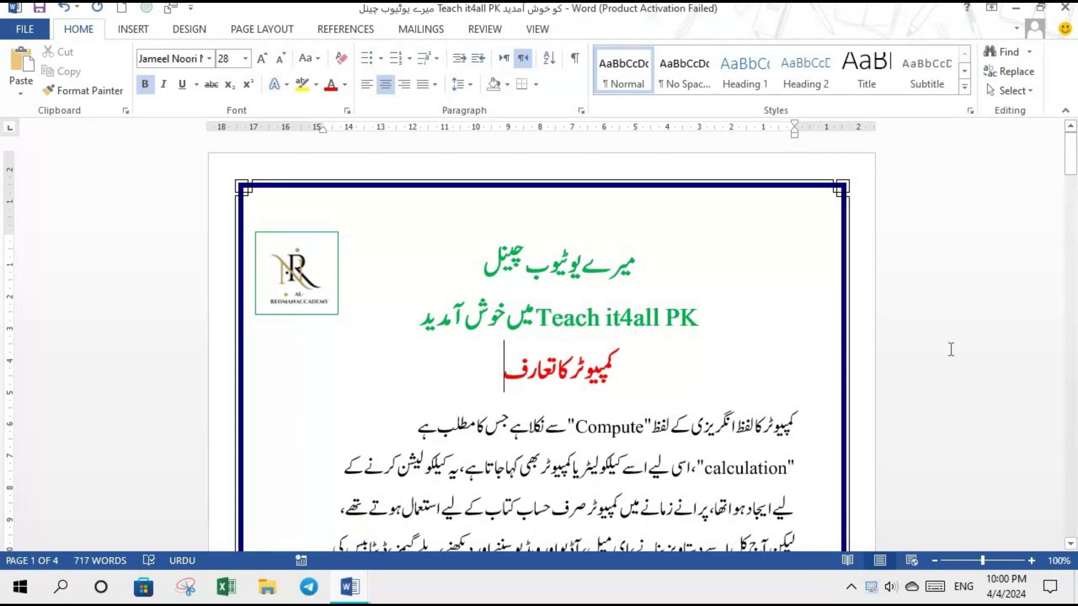
click(963, 586)
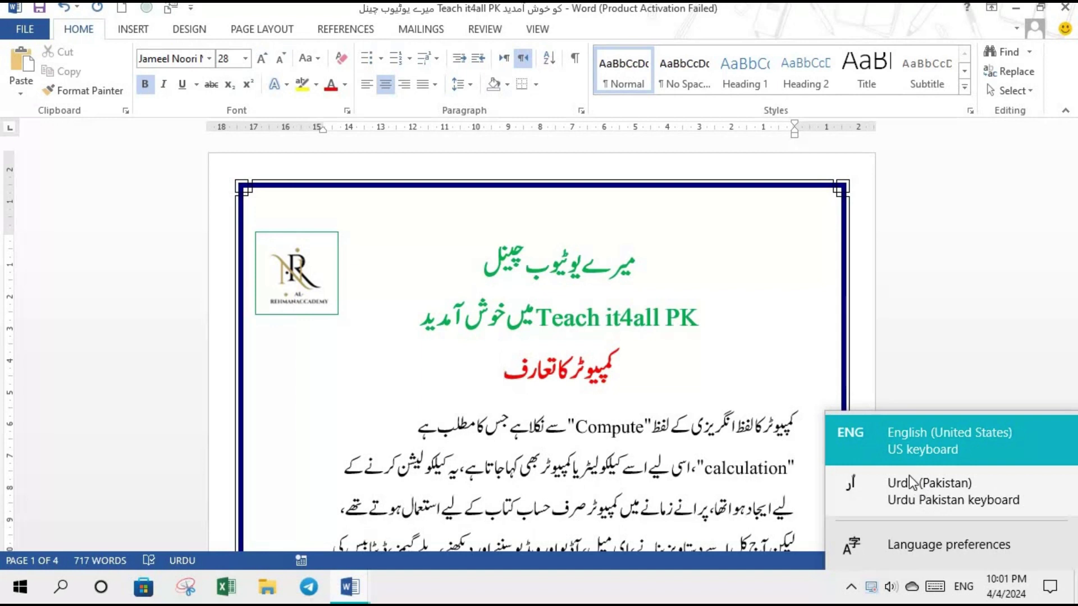
click(363, 594)
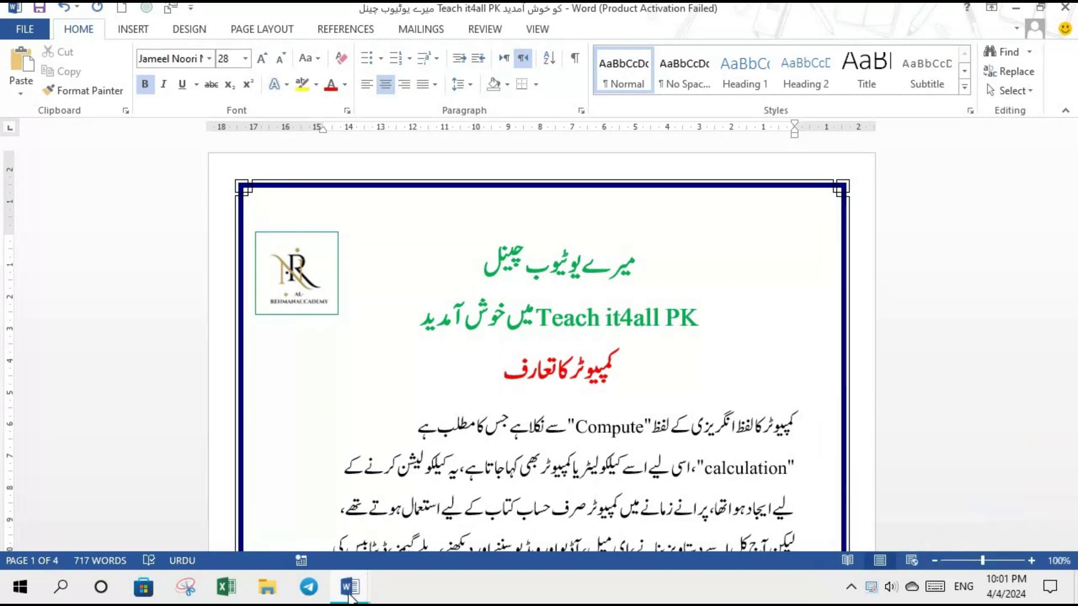
click(350, 588)
click(366, 534)
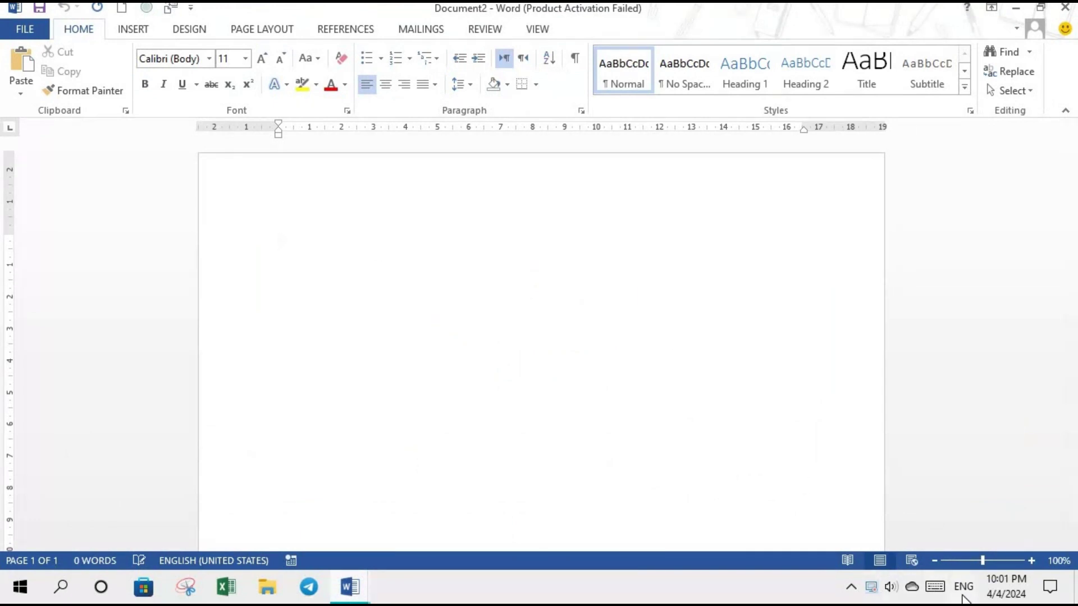
Type 'Pakistan' on the first line and enlarge it to size 26
click(963, 587)
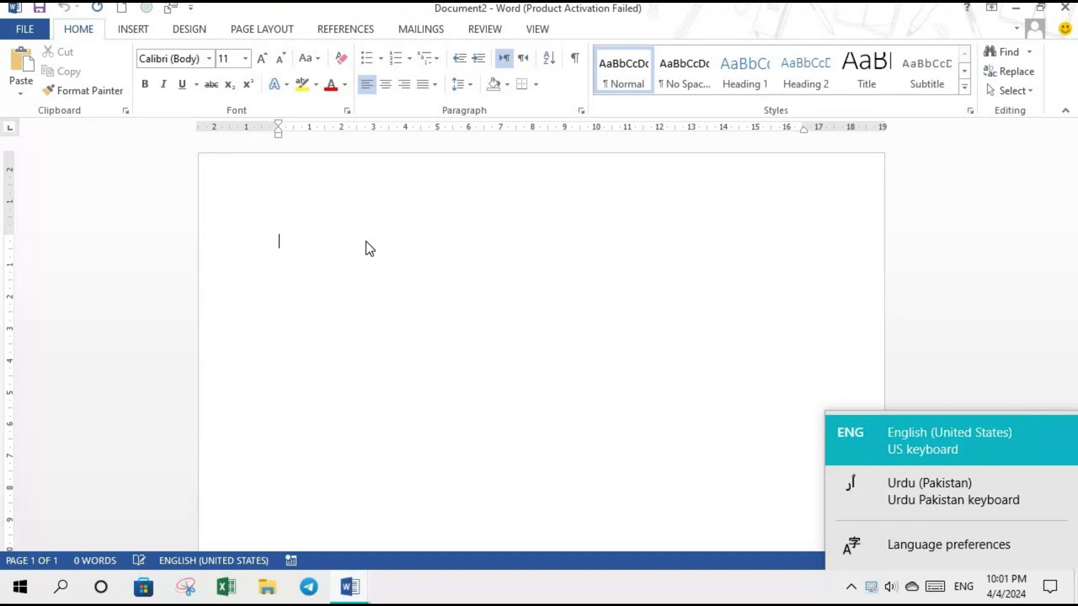
click(331, 237)
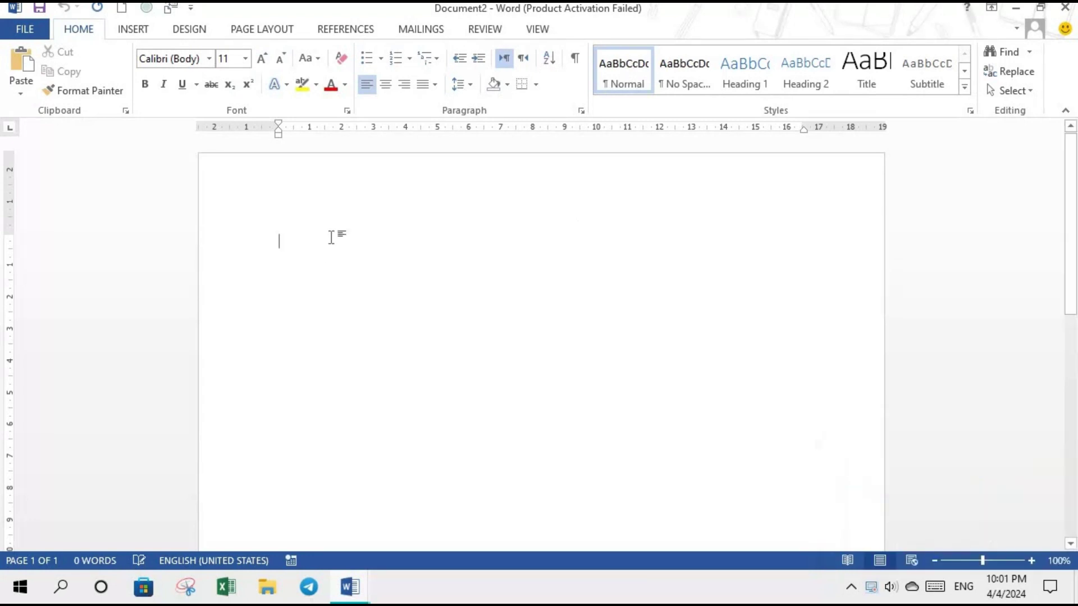
text(pal)
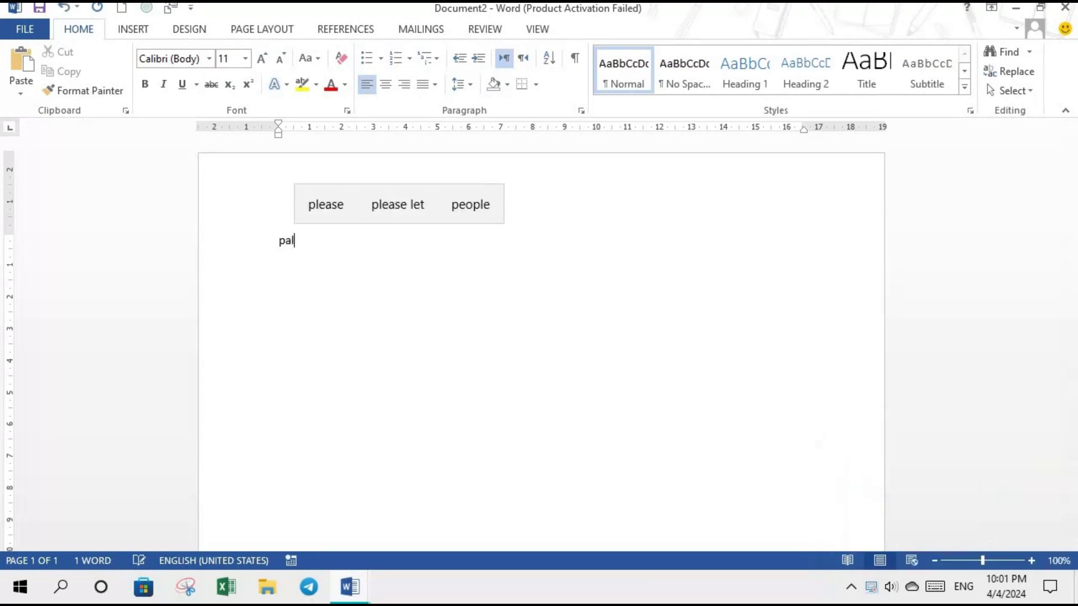
key(BackSpace)
text(ki)
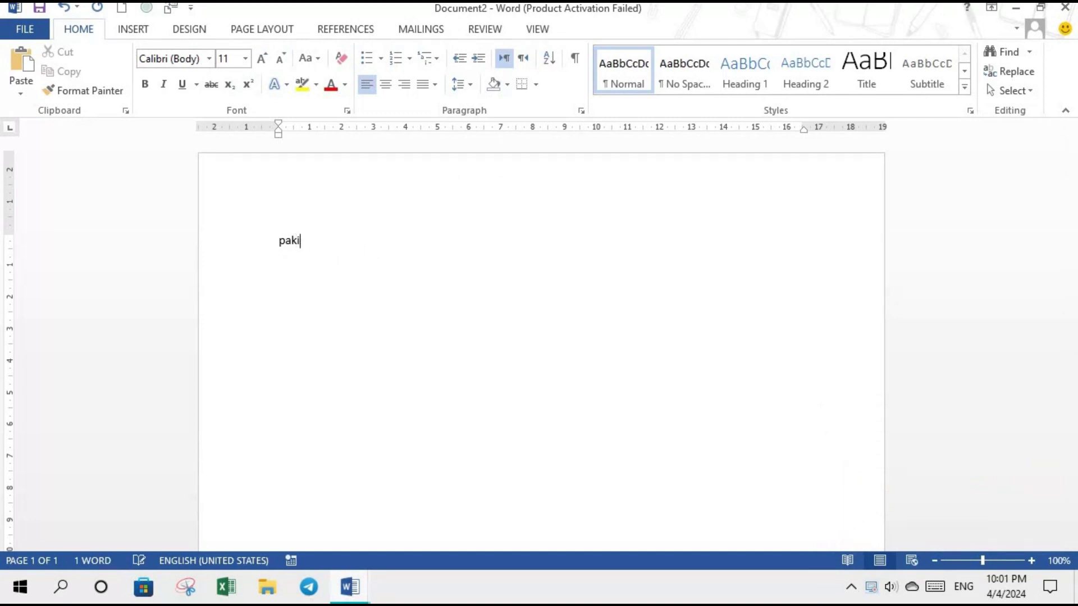
text(stan)
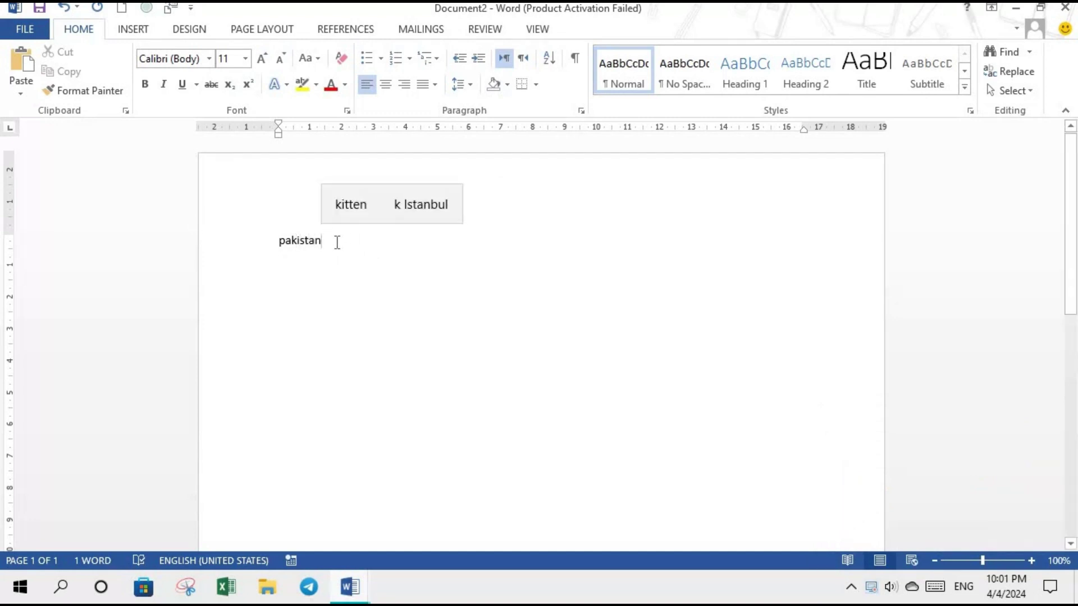
drag(331, 242, 279, 241)
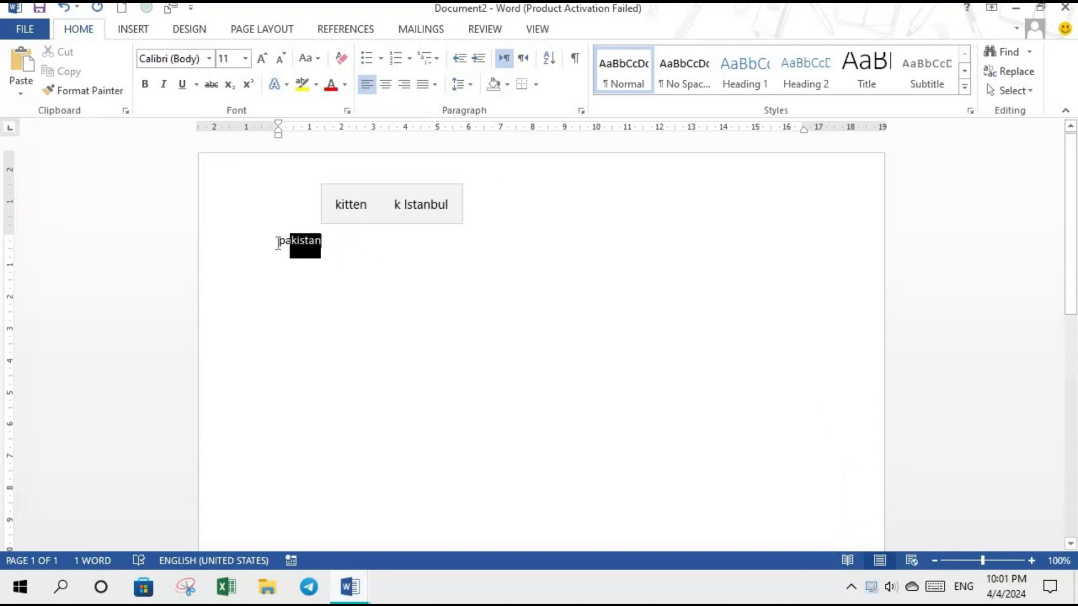
click(263, 59)
click(263, 59)
click(263, 58)
click(263, 59)
click(262, 59)
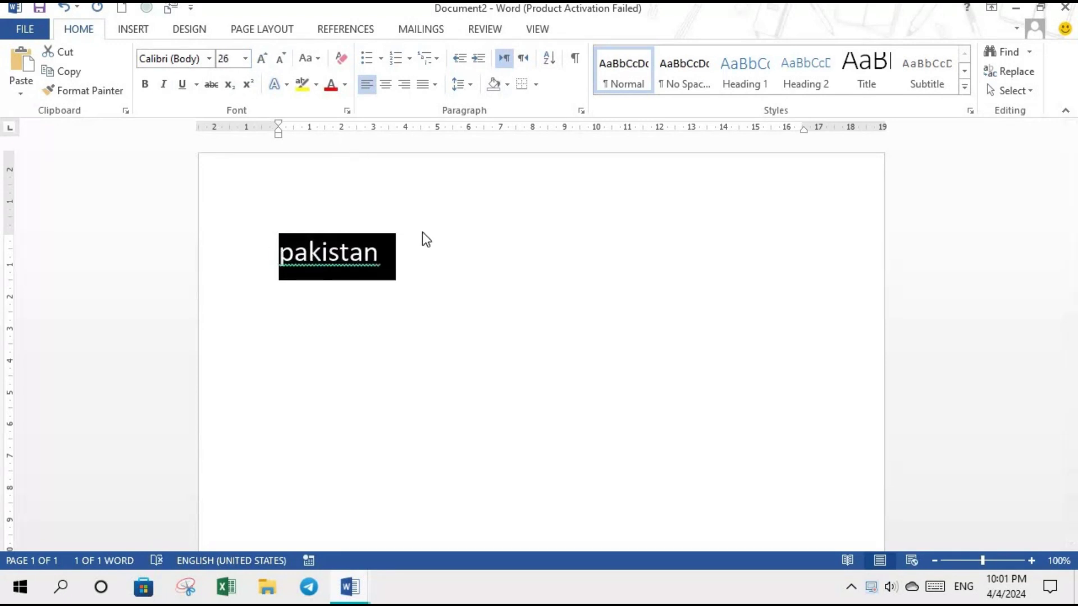
click(415, 259)
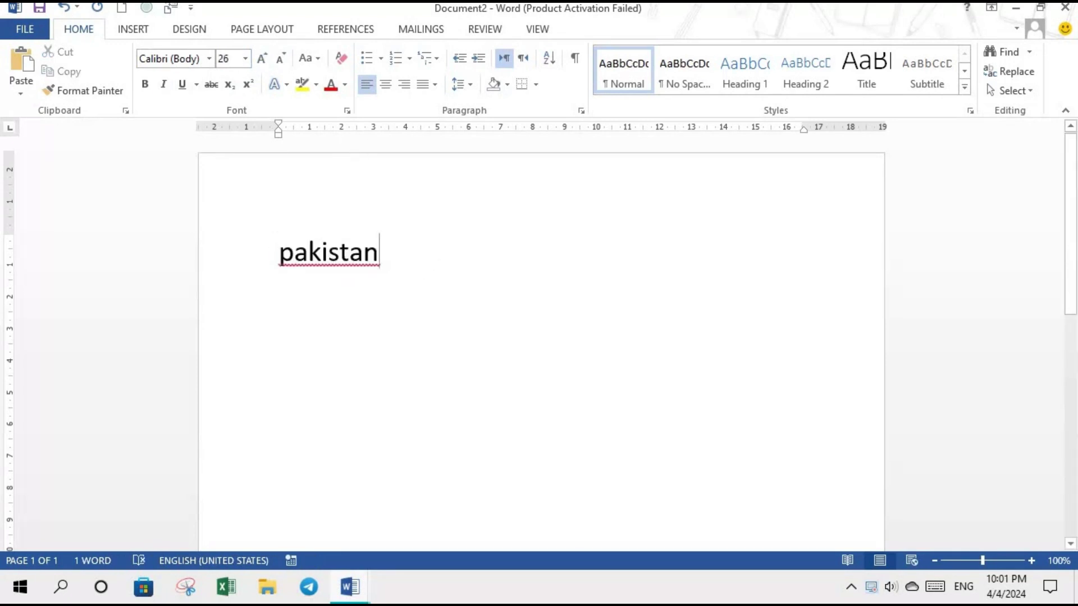
Start a new line and switch the keyboard input to Urdu (Pakistan)
key(Return)
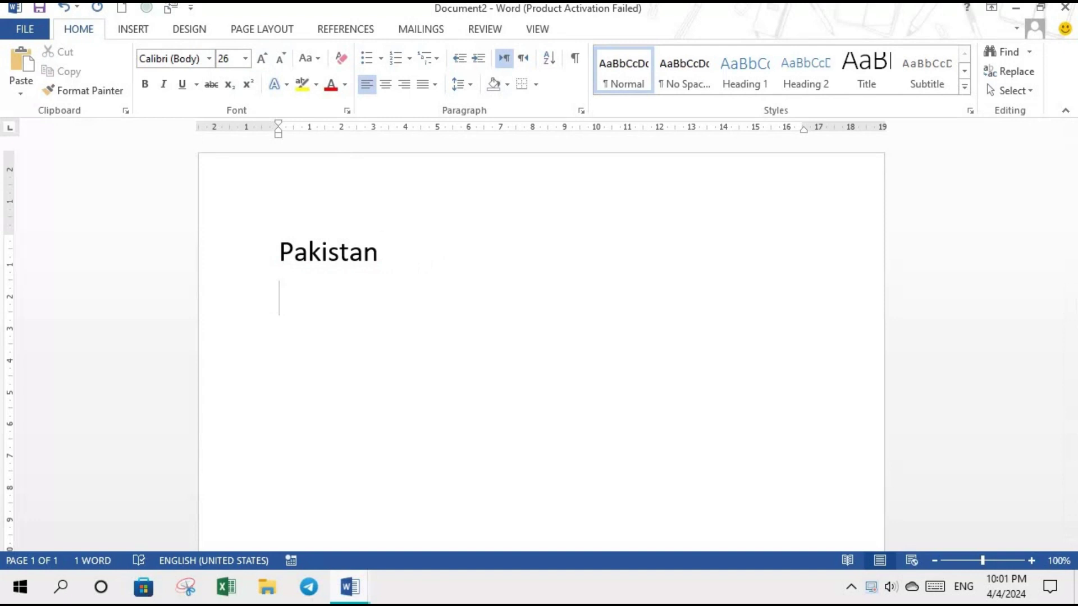
click(963, 588)
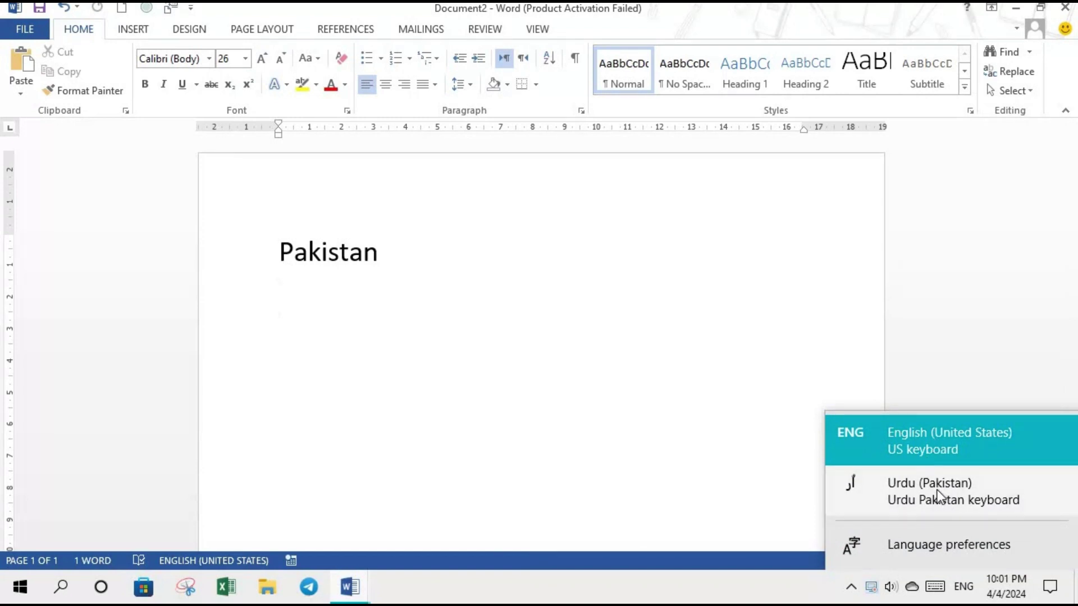
click(932, 496)
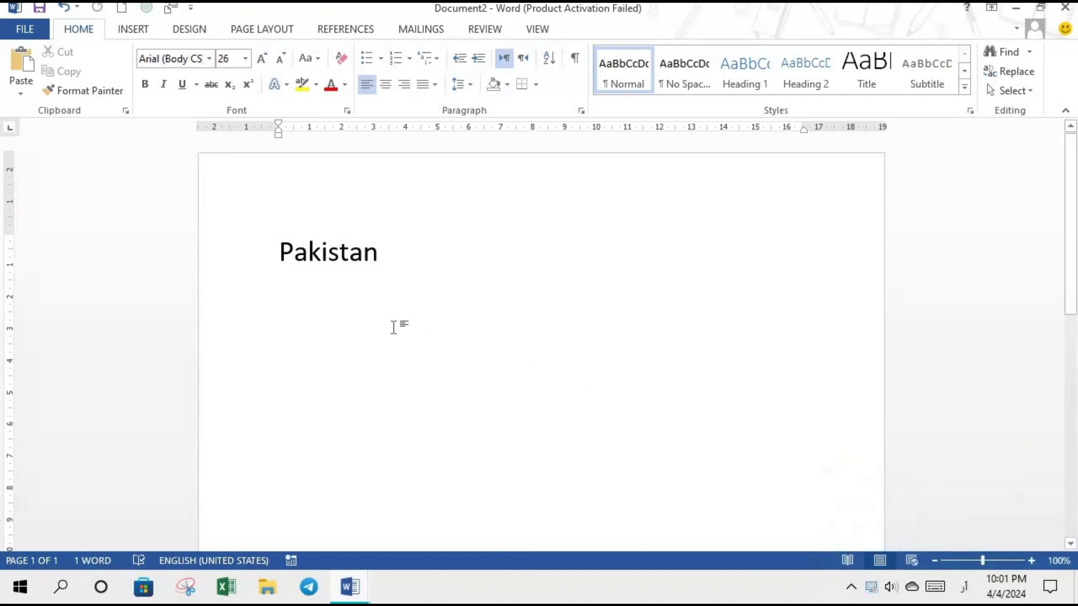
Type the Urdu word پاکستان and set it in Jameel Noori Nastaleeq
text(پا)
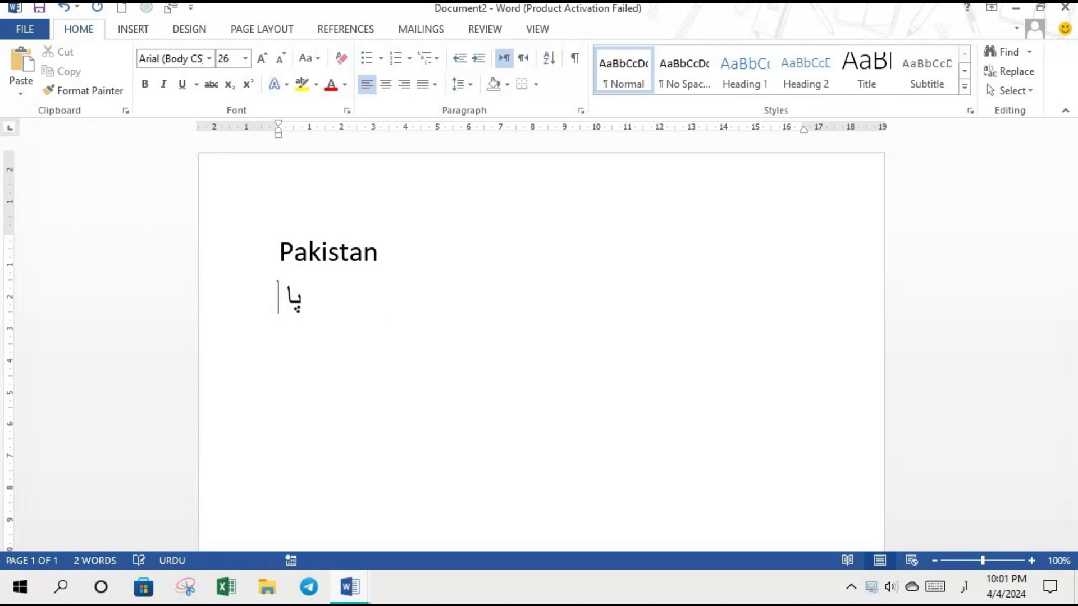
text(ک)
text(ست)
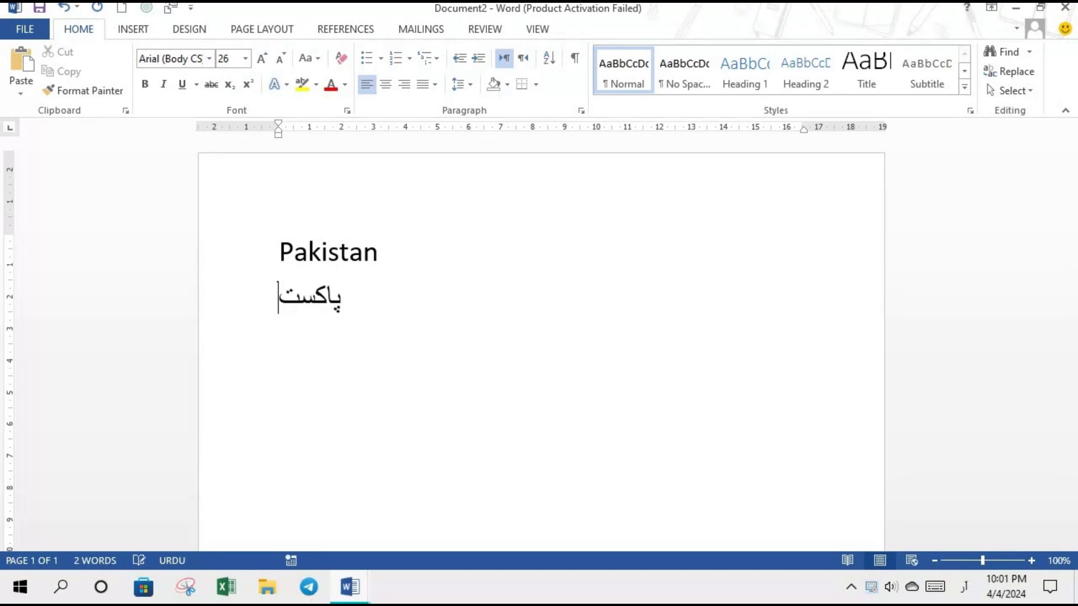
text(ا)
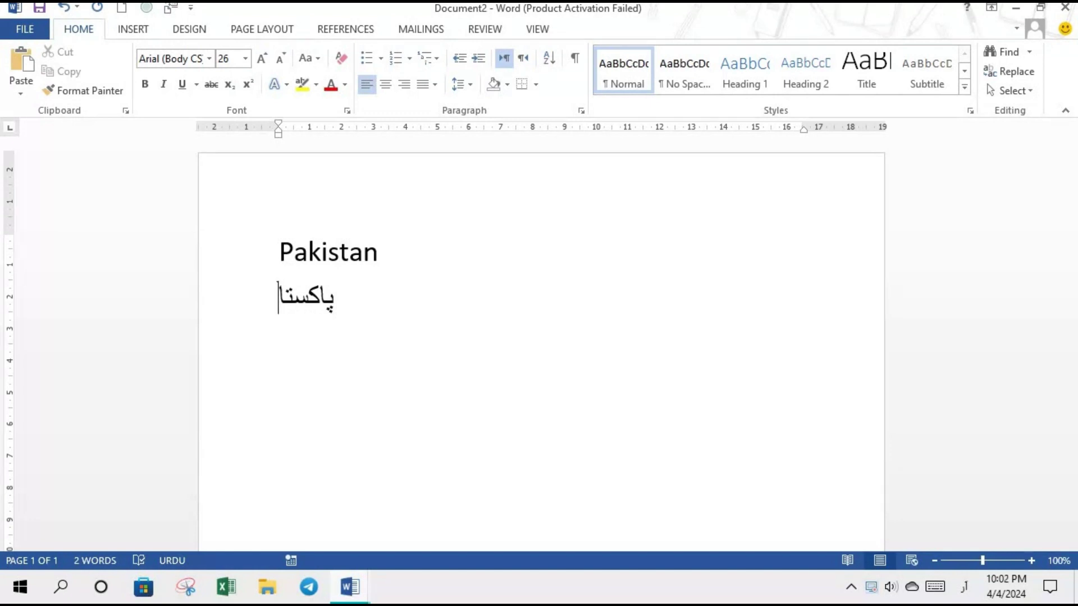
text(ن)
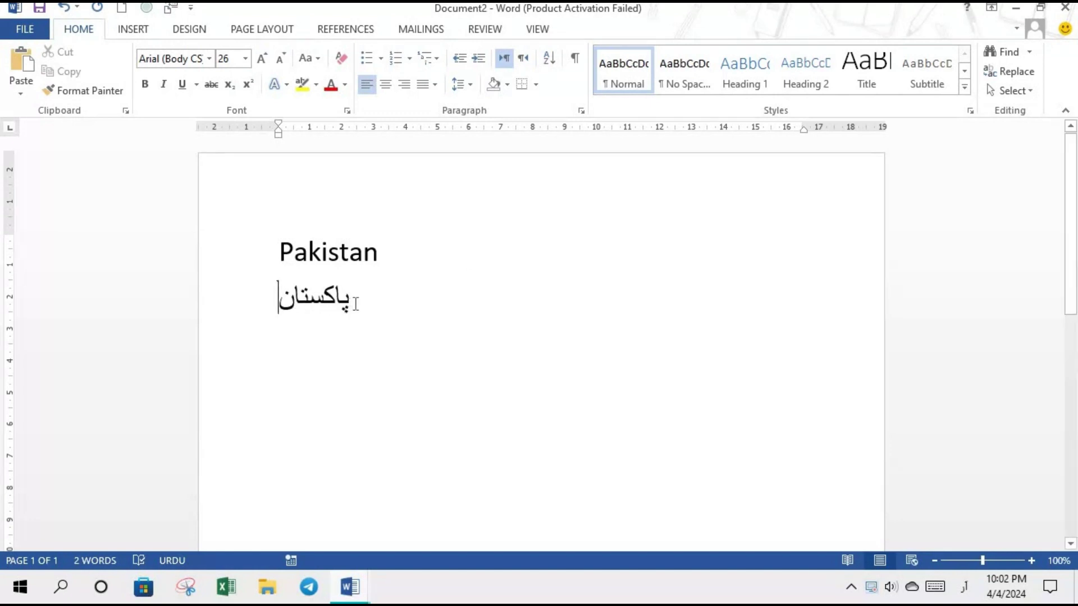
double_click(343, 302)
drag(344, 302, 279, 303)
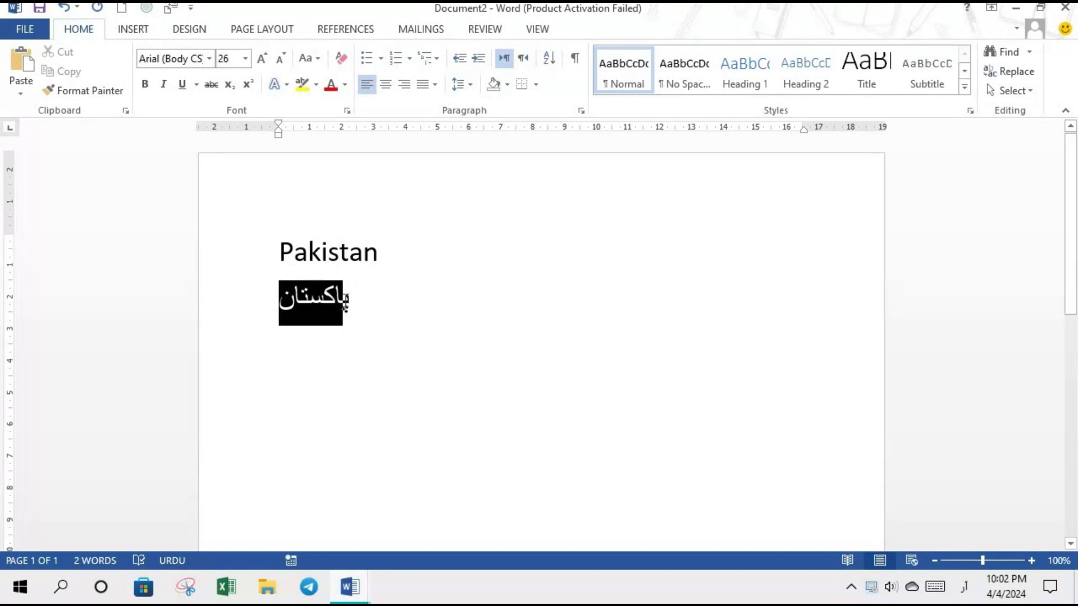
click(209, 59)
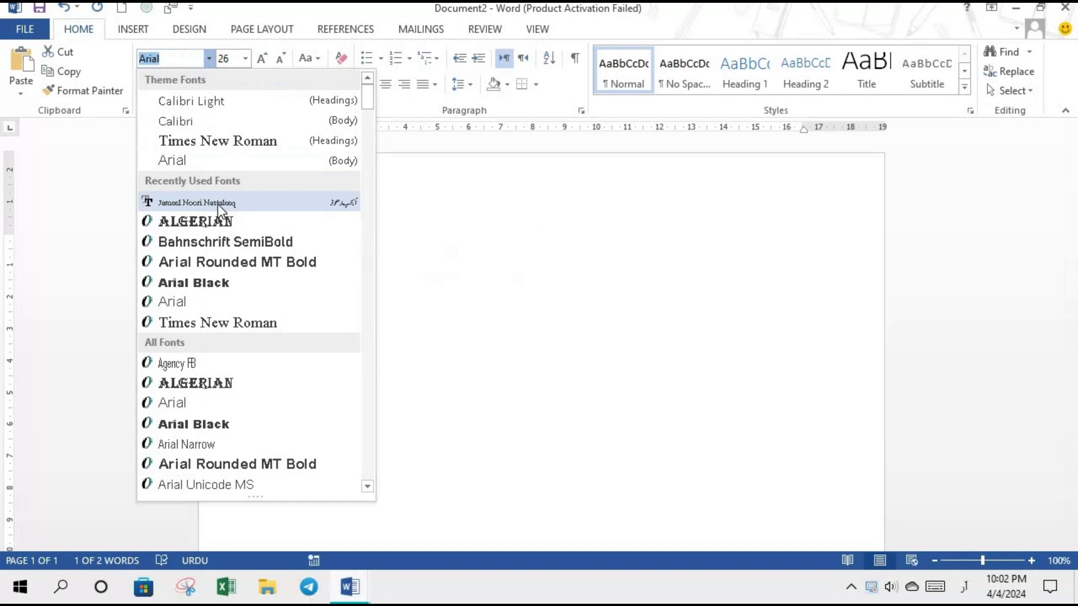
click(199, 205)
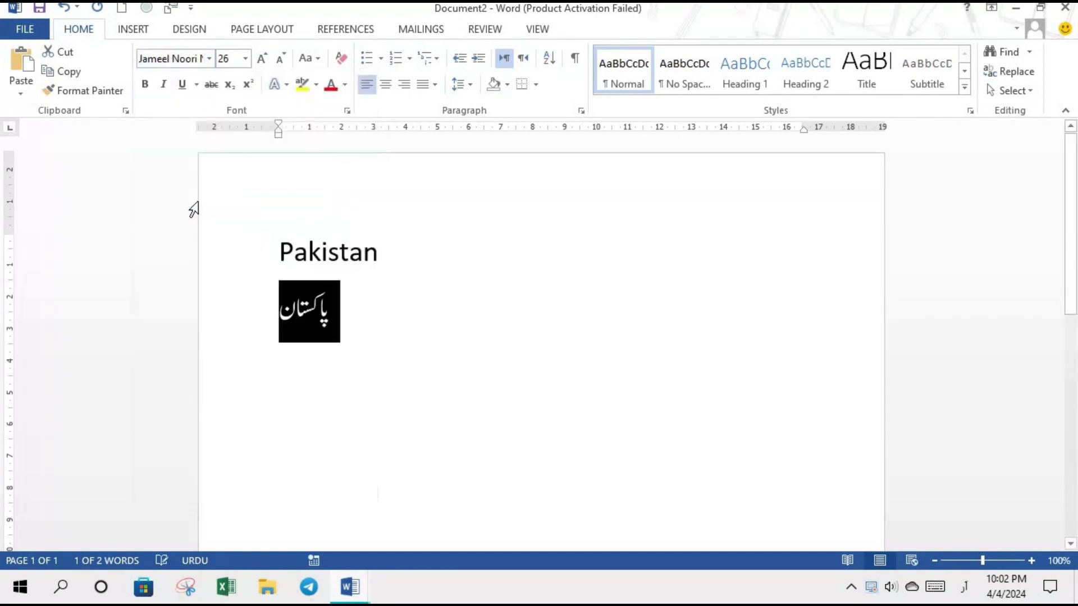
click(349, 306)
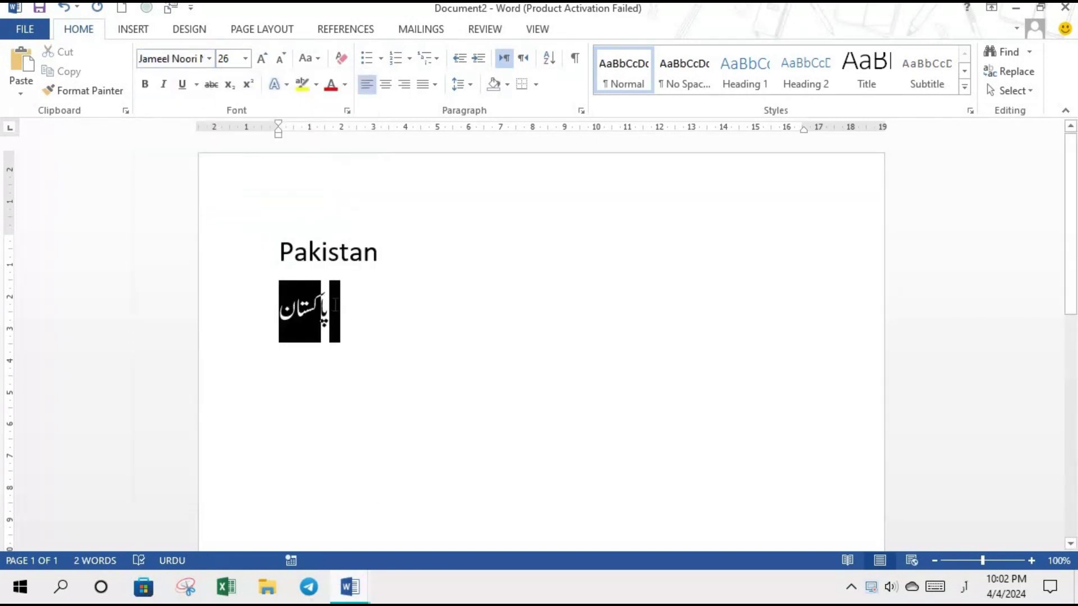
Enlarge the Urdu word پاکستان to size 80
drag(340, 307, 279, 310)
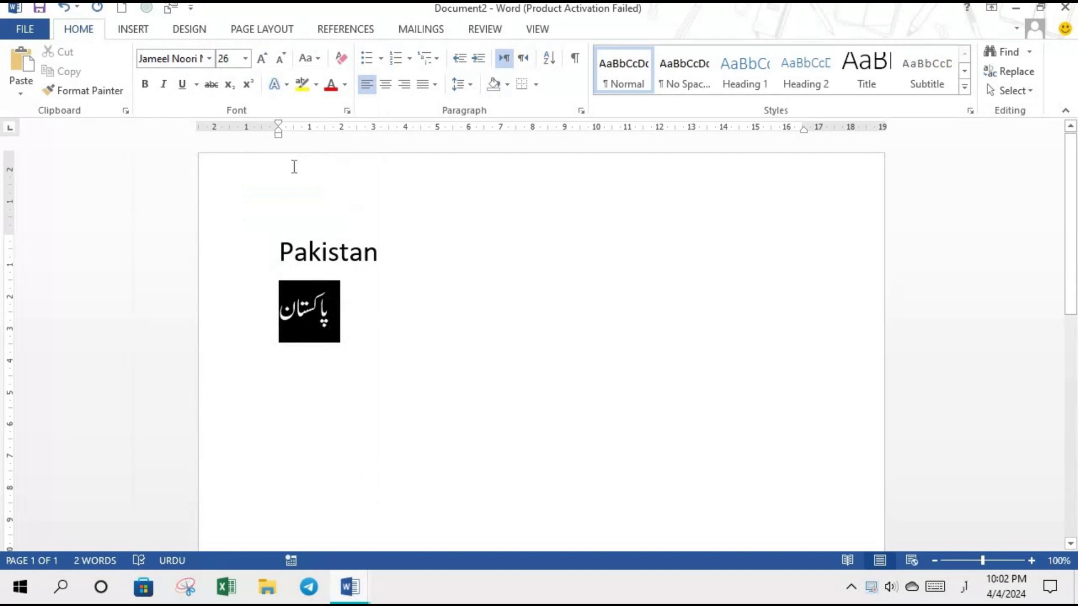
click(261, 58)
click(261, 58)
click(261, 58)
click(261, 58)
click(261, 58)
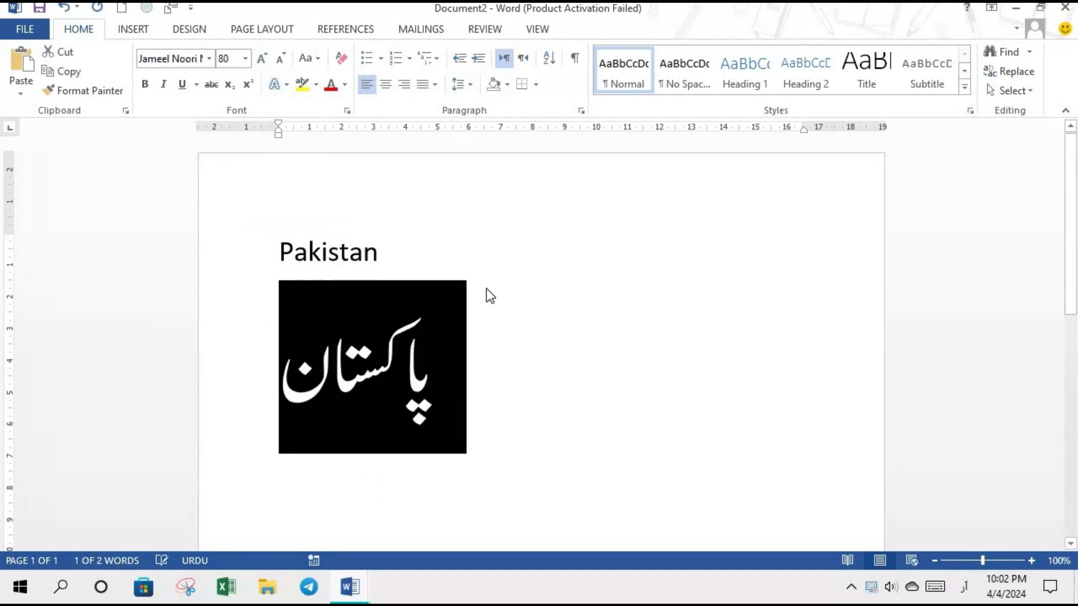
click(553, 396)
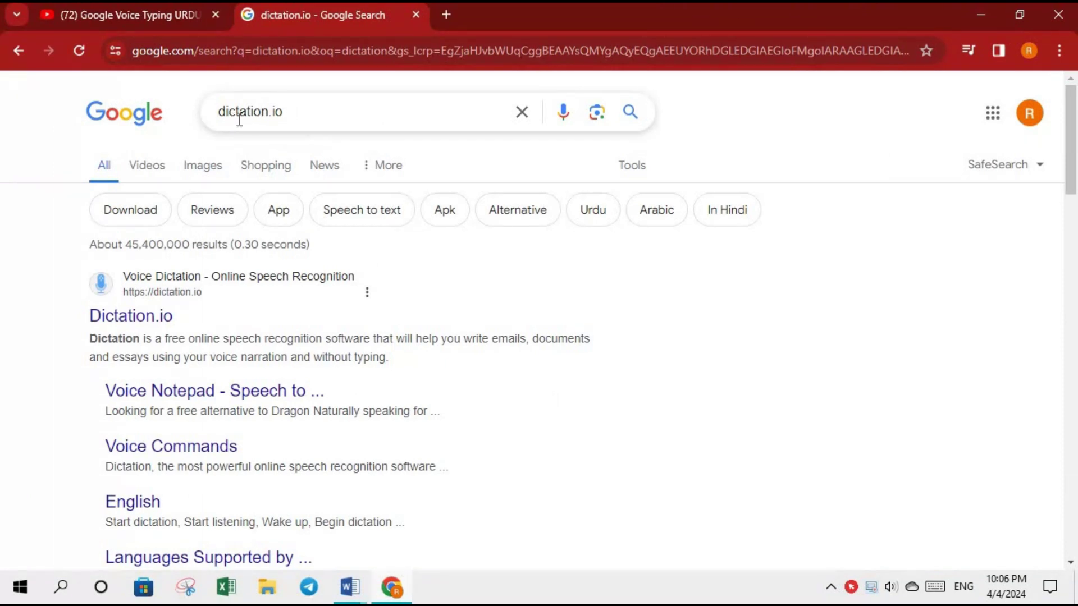
Open the Dictation.io result from the Google search for dictation.io
click(293, 115)
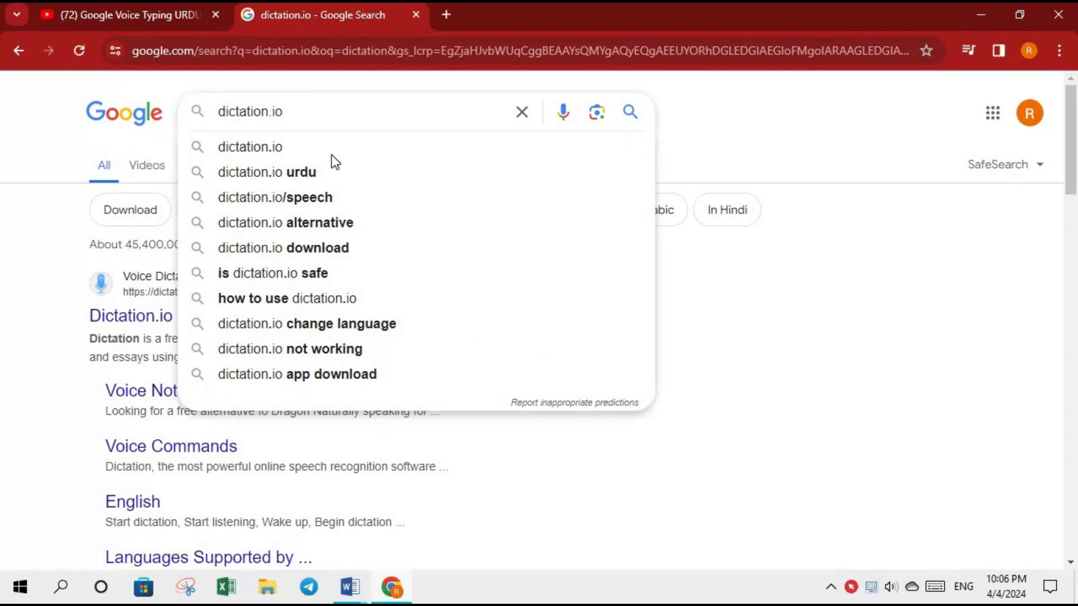
click(682, 125)
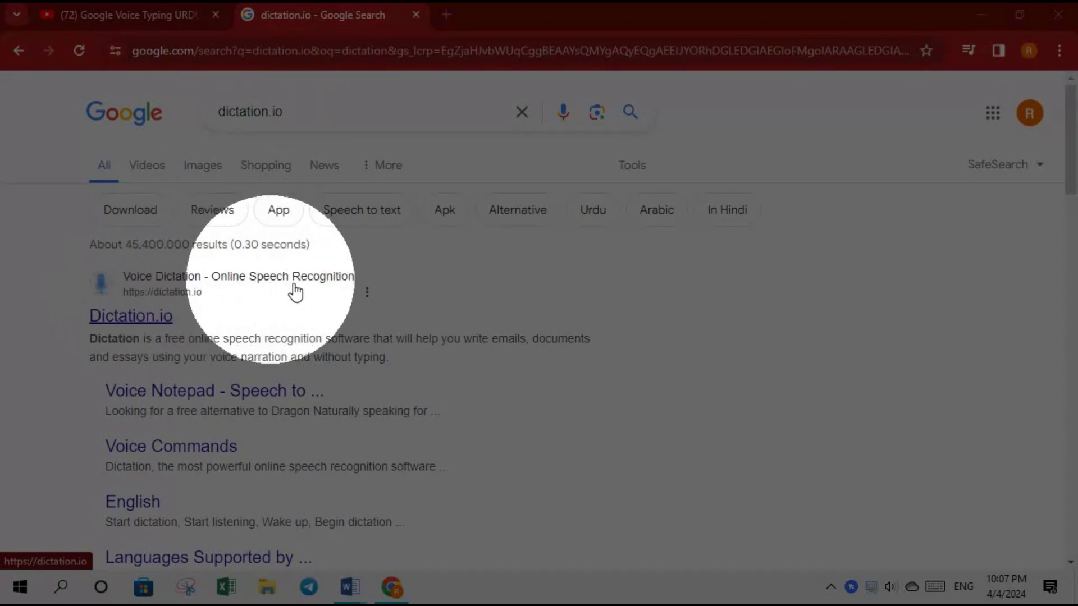
click(133, 319)
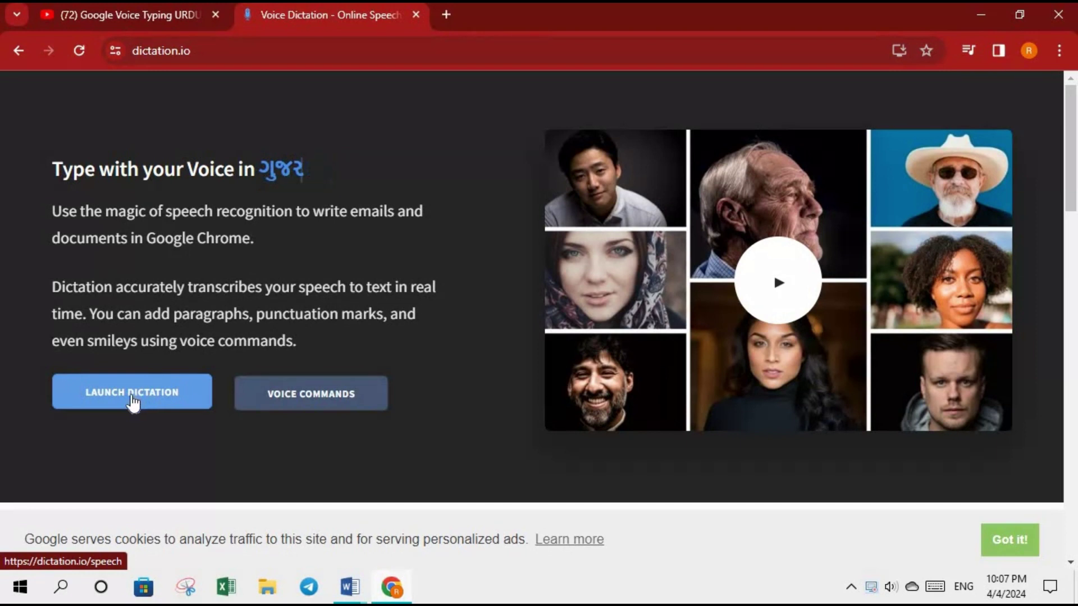
Launch the dictation.io Voice Notepad with the LAUNCH DICTATION button
click(128, 396)
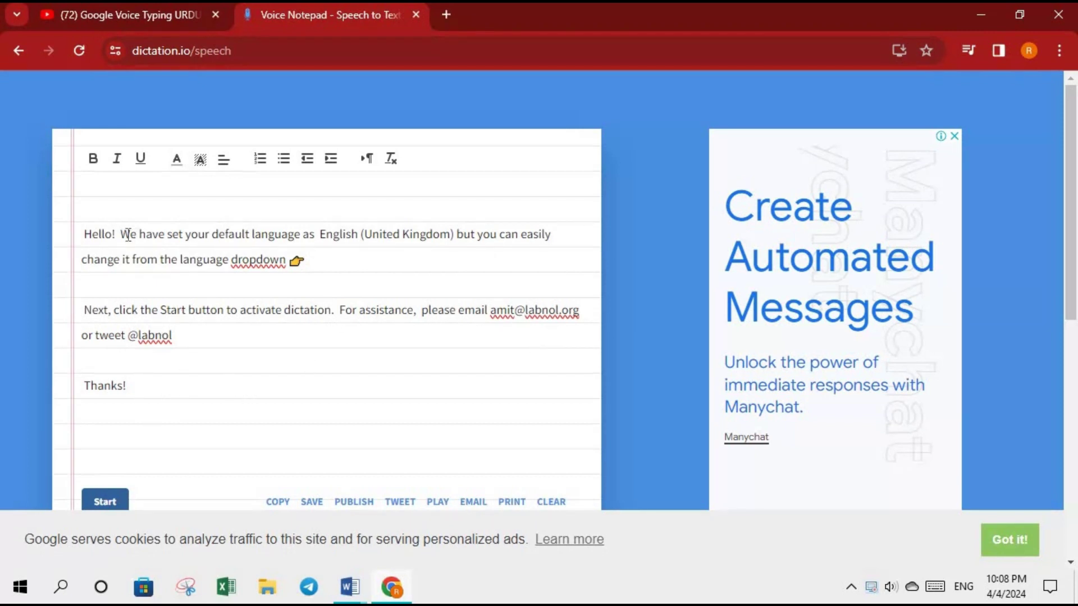
Delete the default welcome message so the dictation.io notepad is empty
mouse_move(87, 237)
mouse_down()
mouse_move(193, 341)
mouse_move(191, 408)
mouse_up()
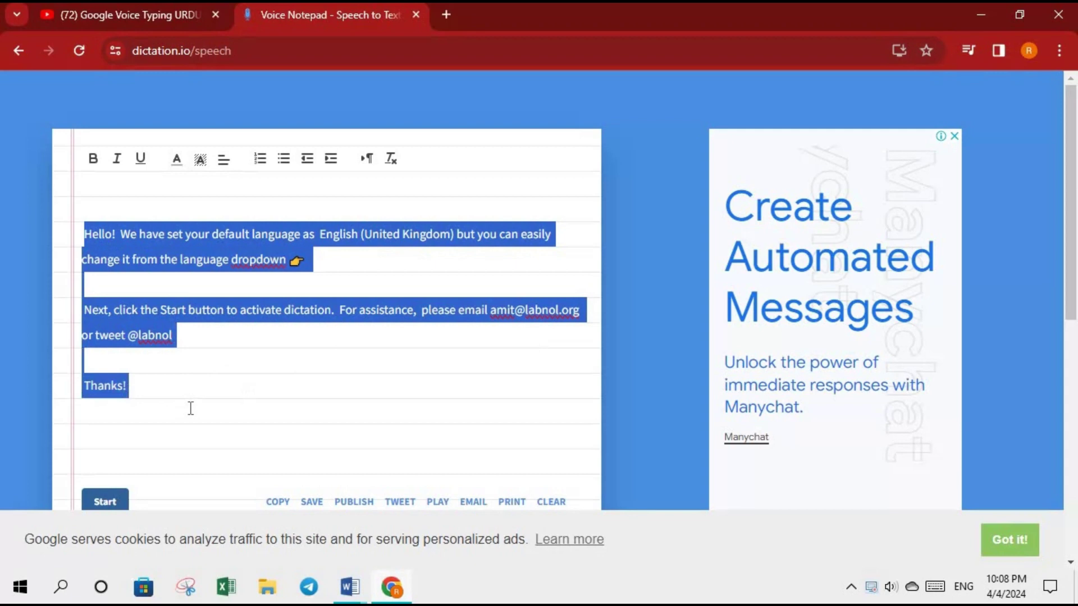
key(BackSpace)
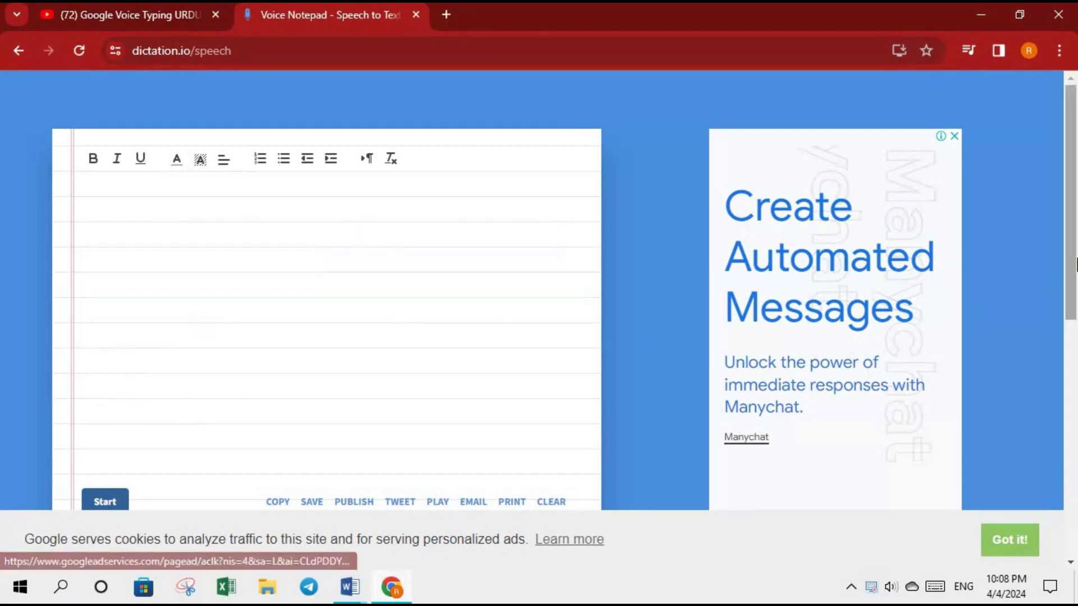
scroll(1075, 264, down, 3)
scroll(1073, 247, up, 3)
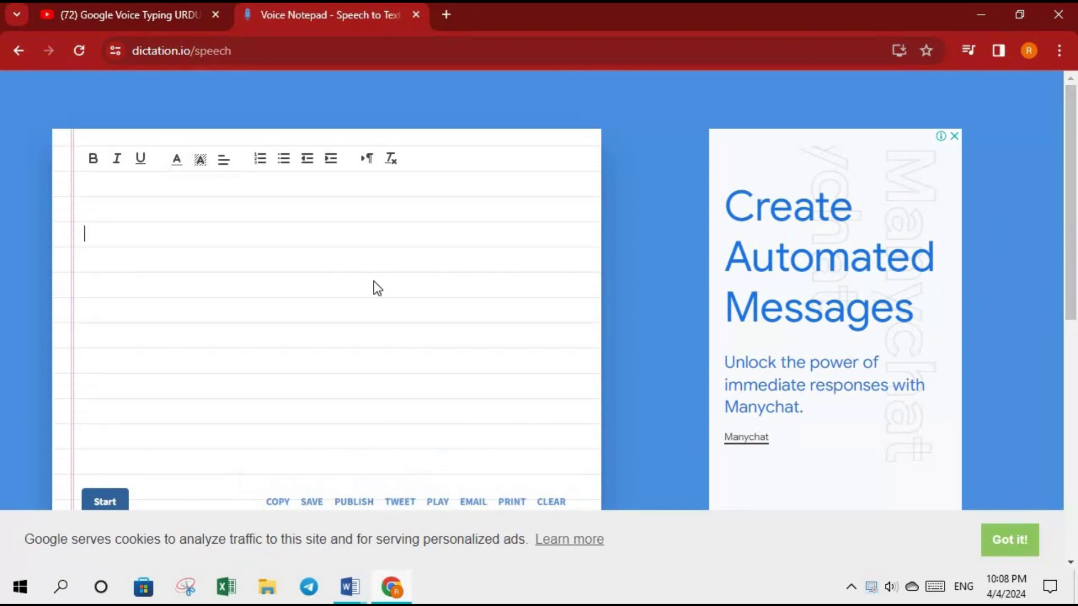
scroll(878, 375, down, 5)
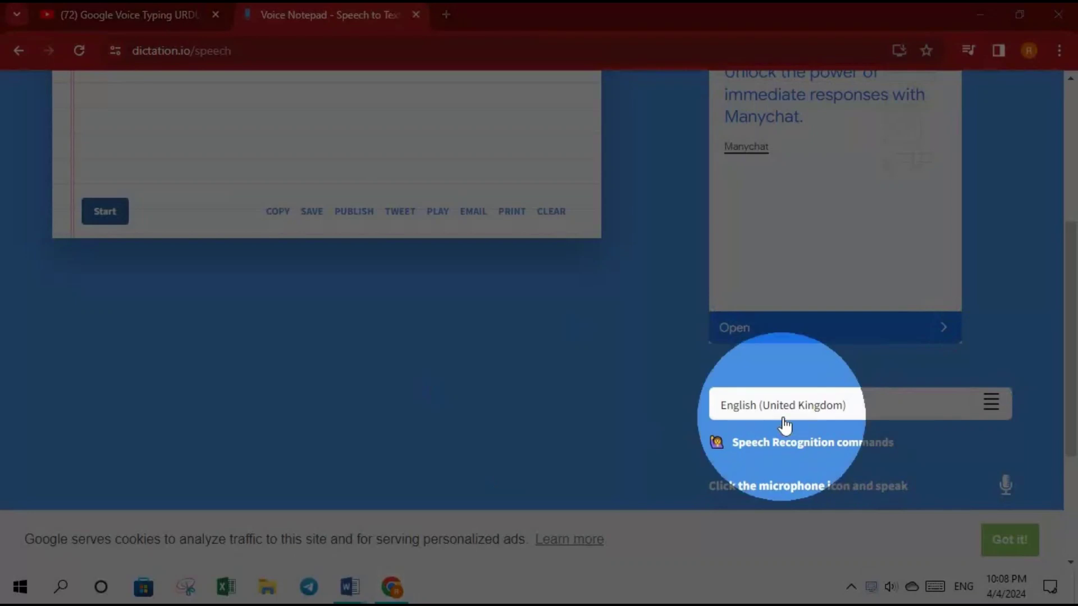
Choose اردو (پاکستان) as the dictation.io recognition language
click(990, 405)
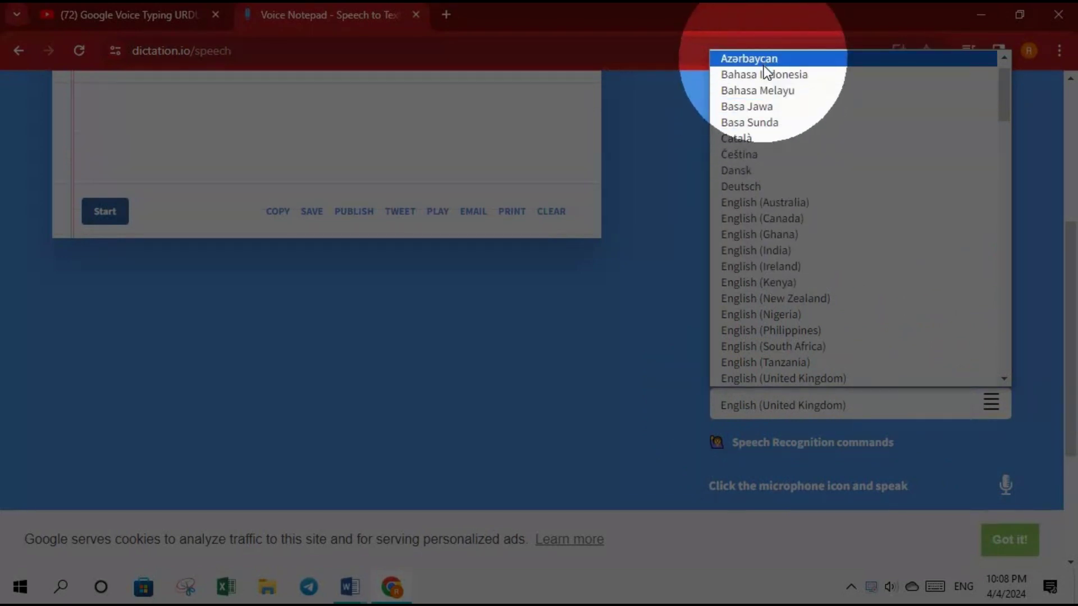
click(809, 316)
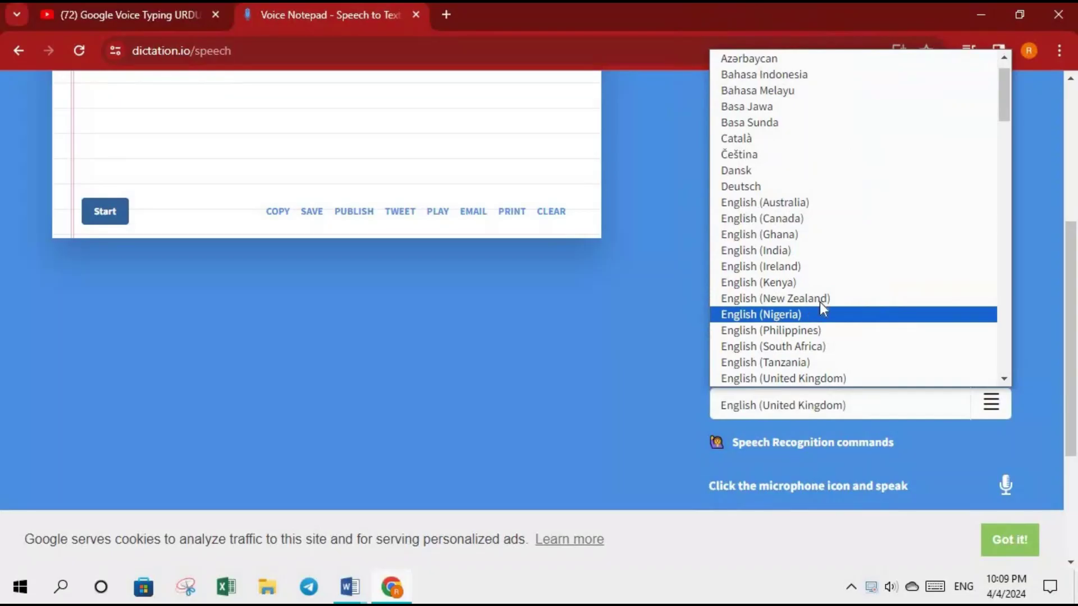
mouse_move(1009, 113)
mouse_down()
mouse_move(1033, 301)
mouse_move(1035, 284)
mouse_up()
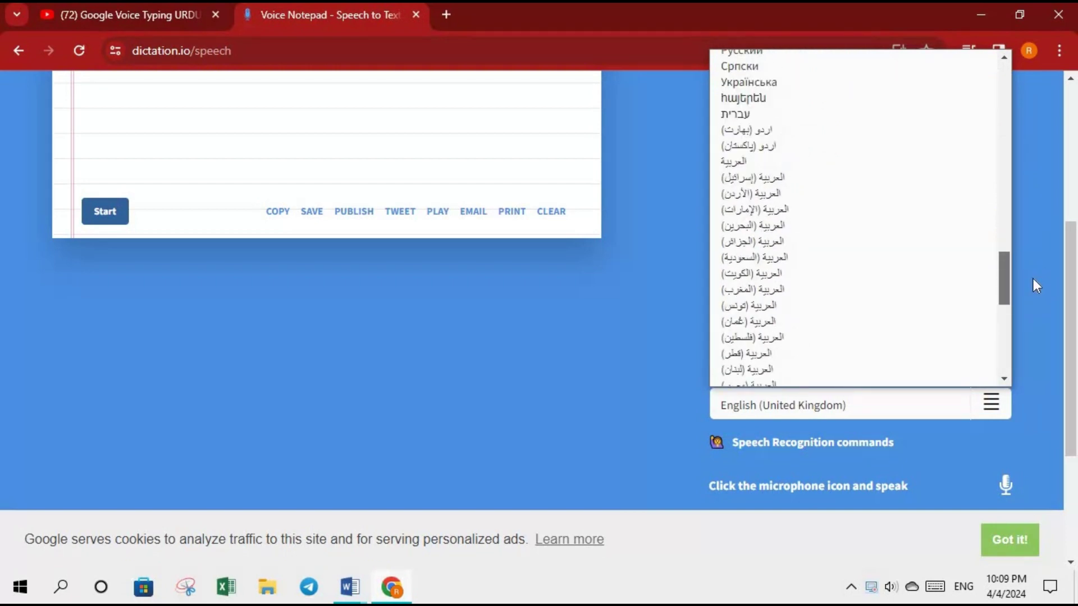
click(766, 148)
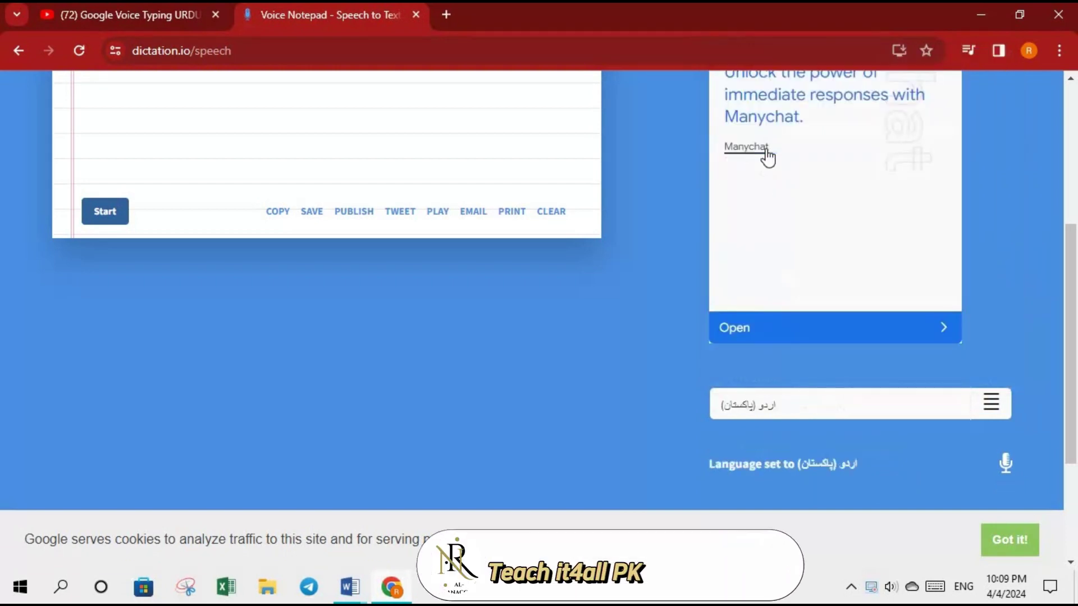
scroll(922, 146, up, 5)
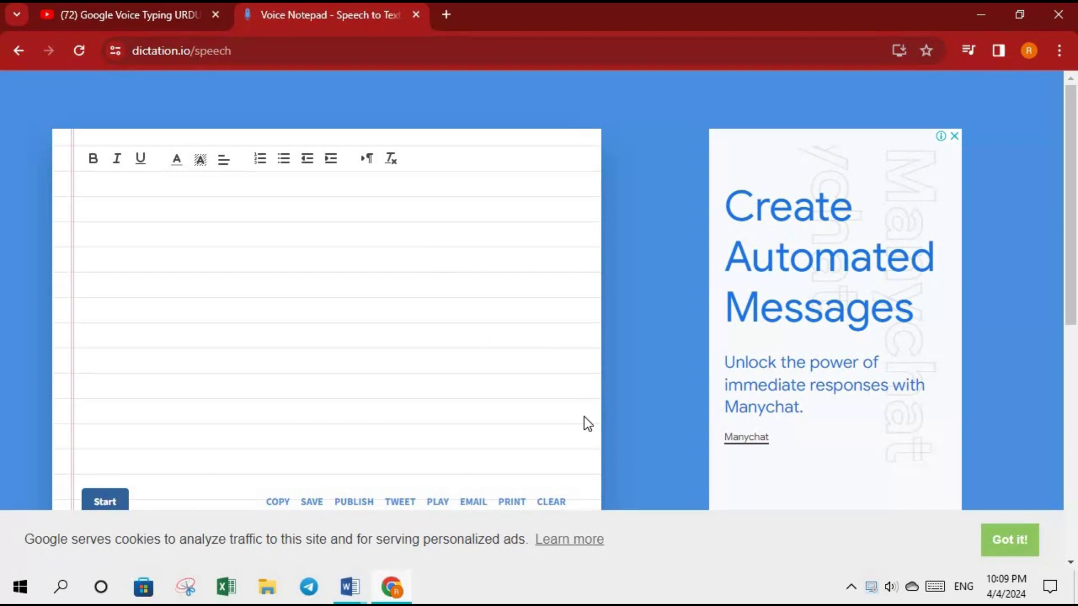
Switch the Windows keyboard input language to Urdu
mouse_move(1072, 261)
mouse_down()
mouse_move(1074, 386)
mouse_move(1059, 208)
mouse_up()
click(966, 593)
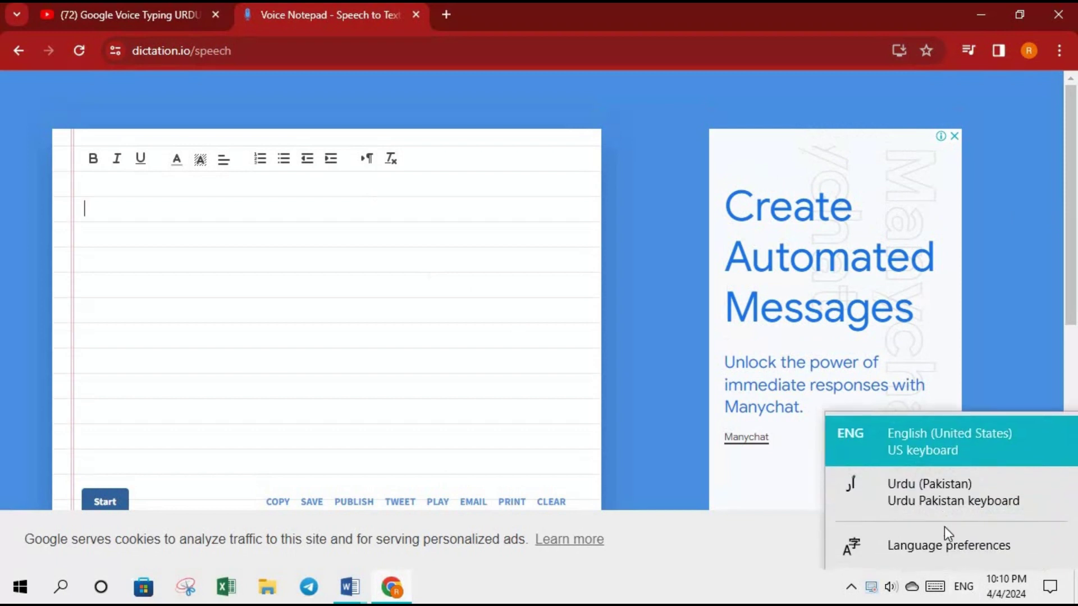
click(946, 500)
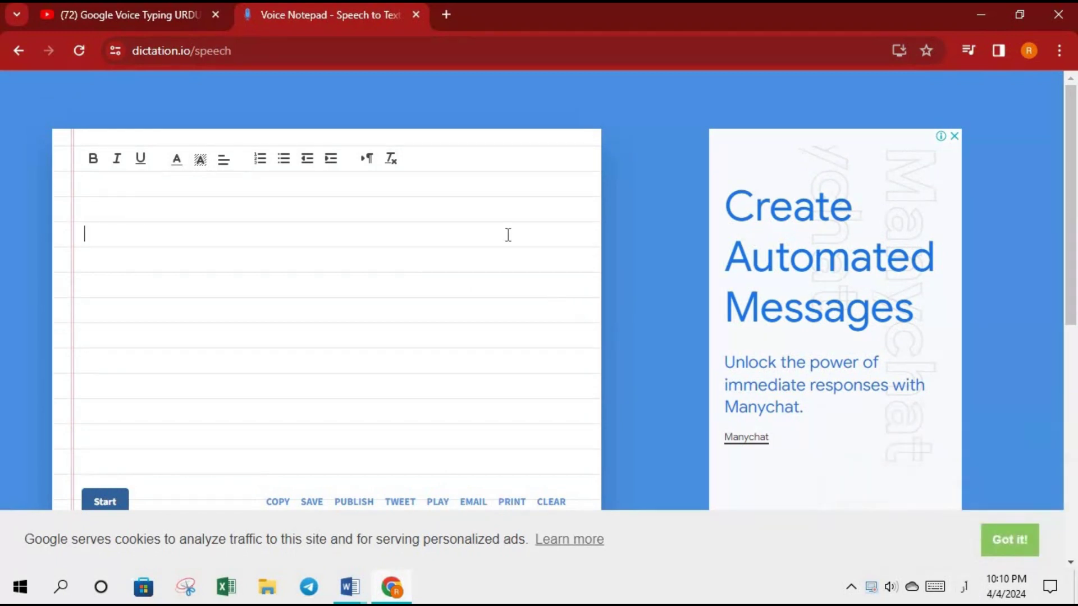
Start dictation.io listening in the notepad with Urdu (Pakistan) as the recognition language
click(490, 211)
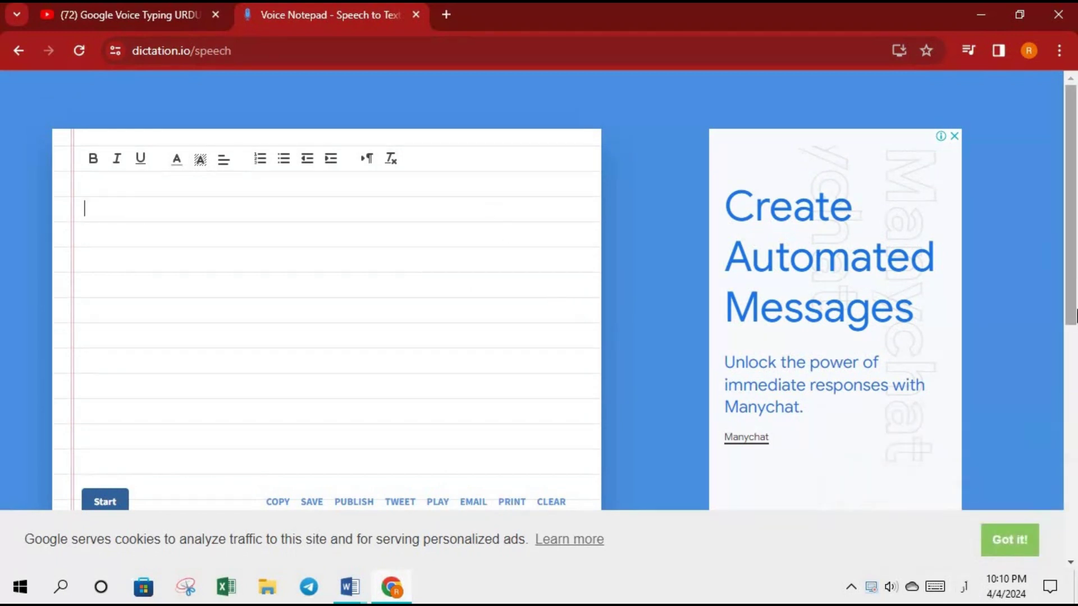
scroll(1076, 278, down, 5)
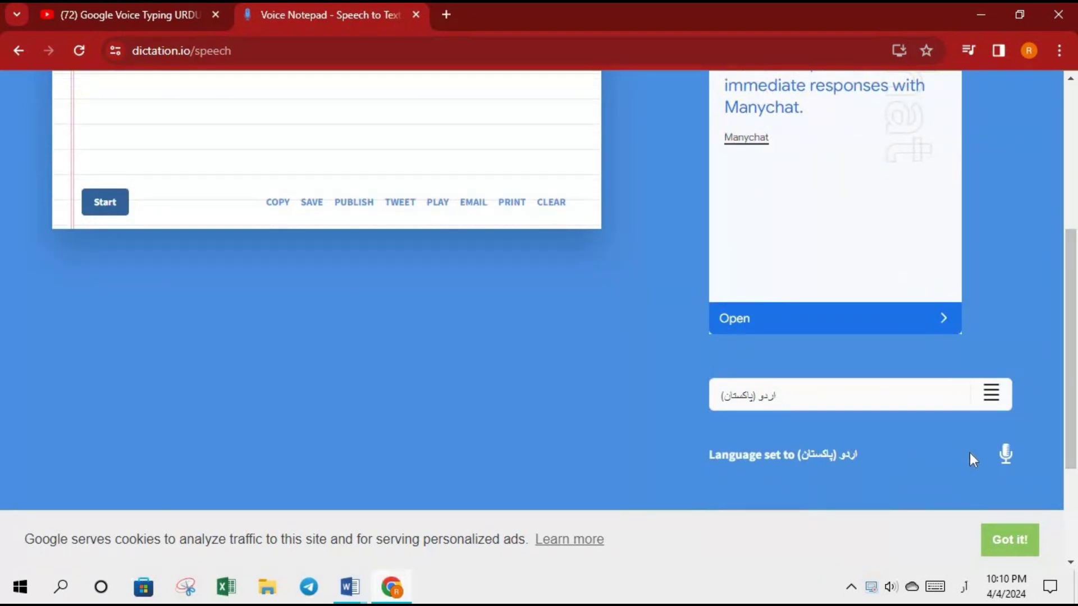
click(1006, 458)
Allow dictation.io microphone access and dictate over a dozen lines of Urdu into the notepad
scroll(539, 280, up, 5)
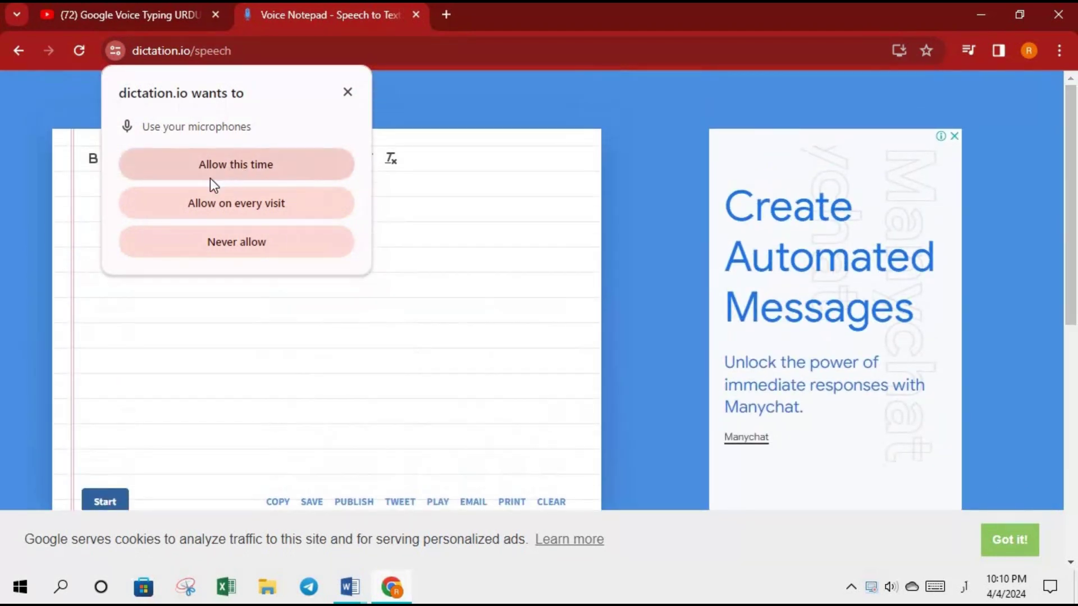
click(253, 165)
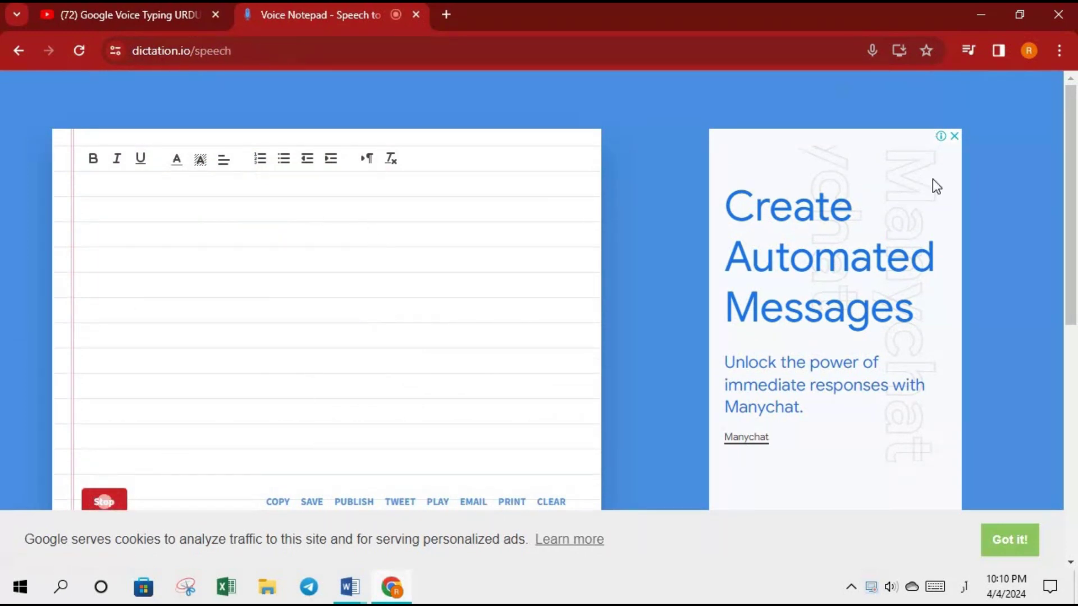
scroll(1056, 201, down, 2)
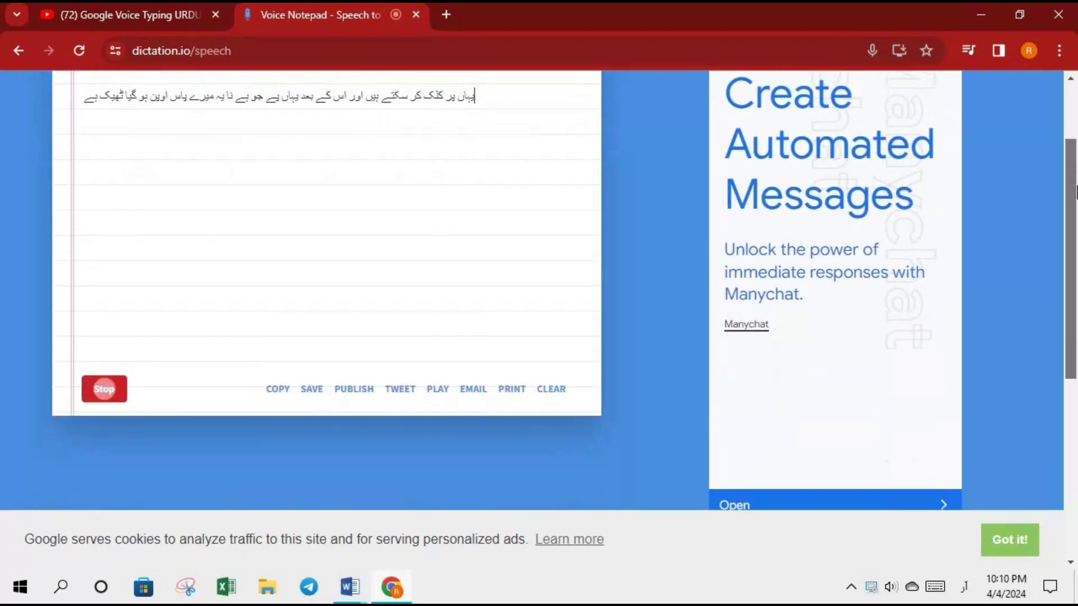
scroll(958, 173, up, 1)
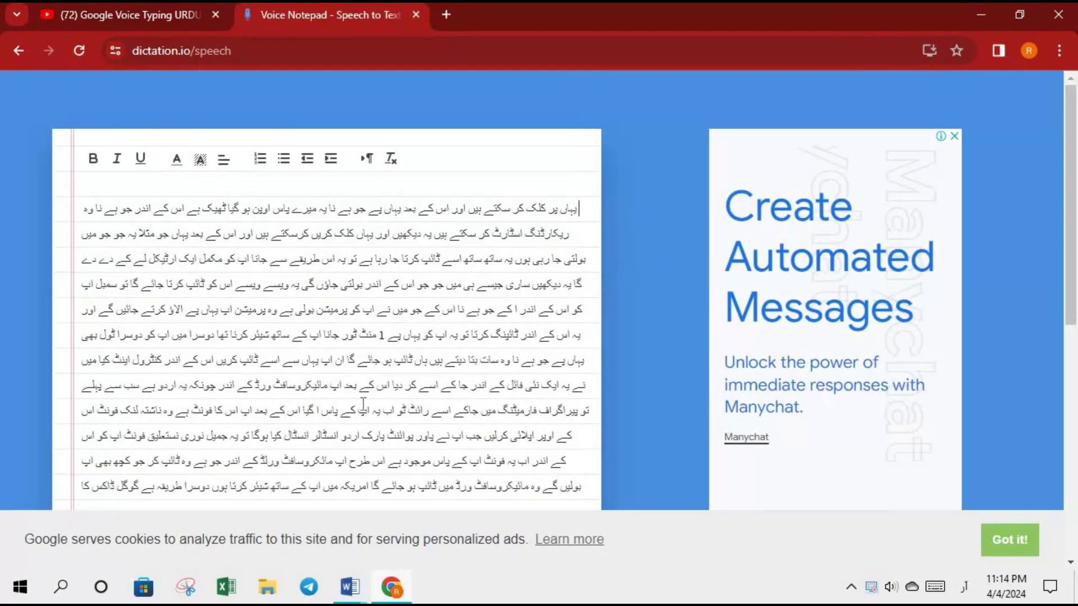
Copy the whole dictated Urdu text from the dictation.io notepad
drag(1072, 178, 1072, 230)
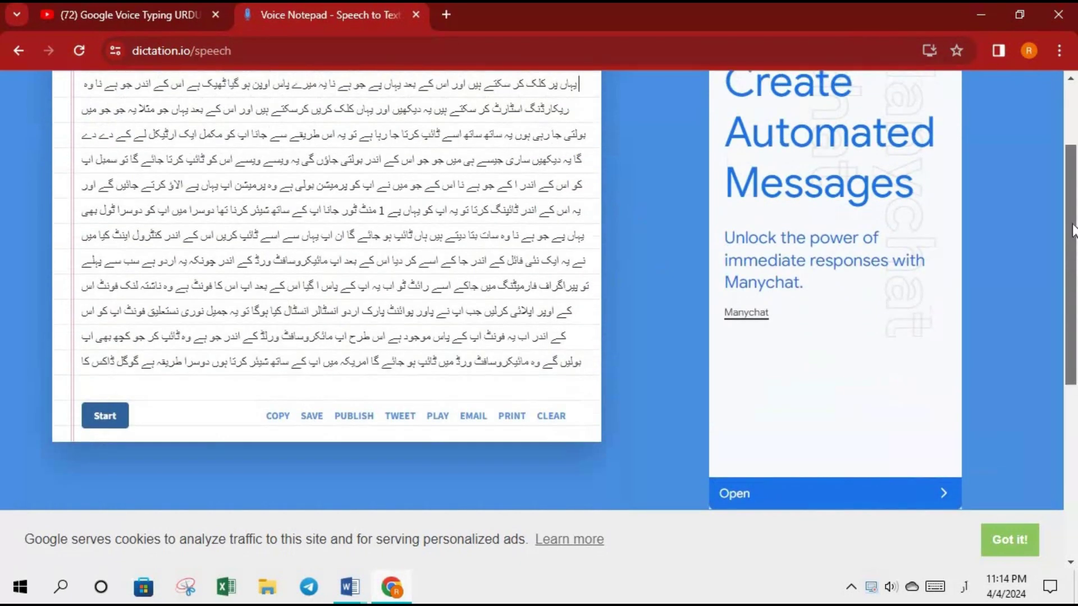
click(278, 422)
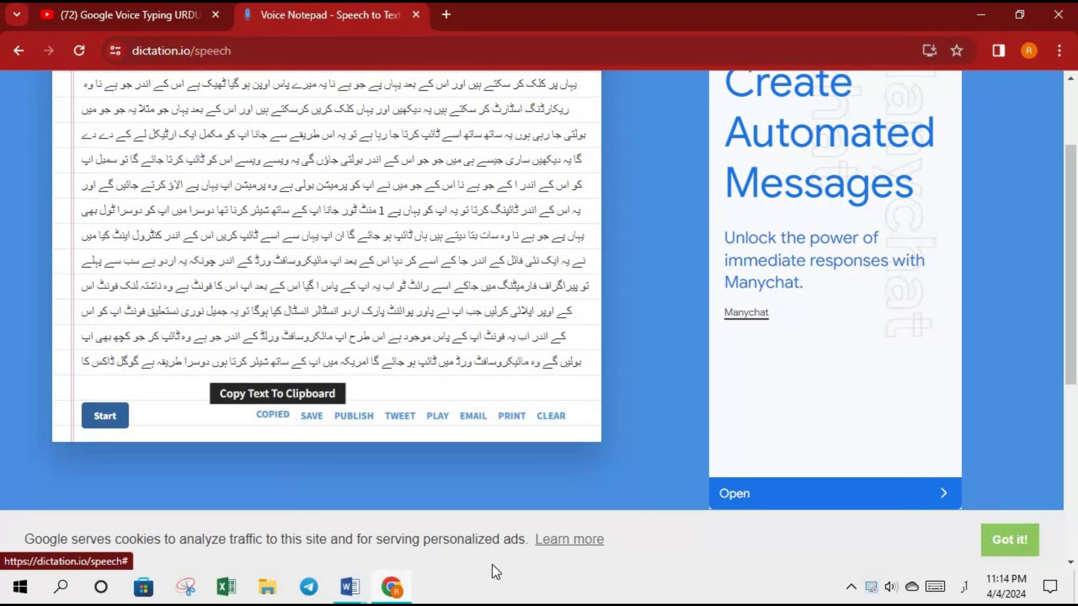
mouse_move(349, 587)
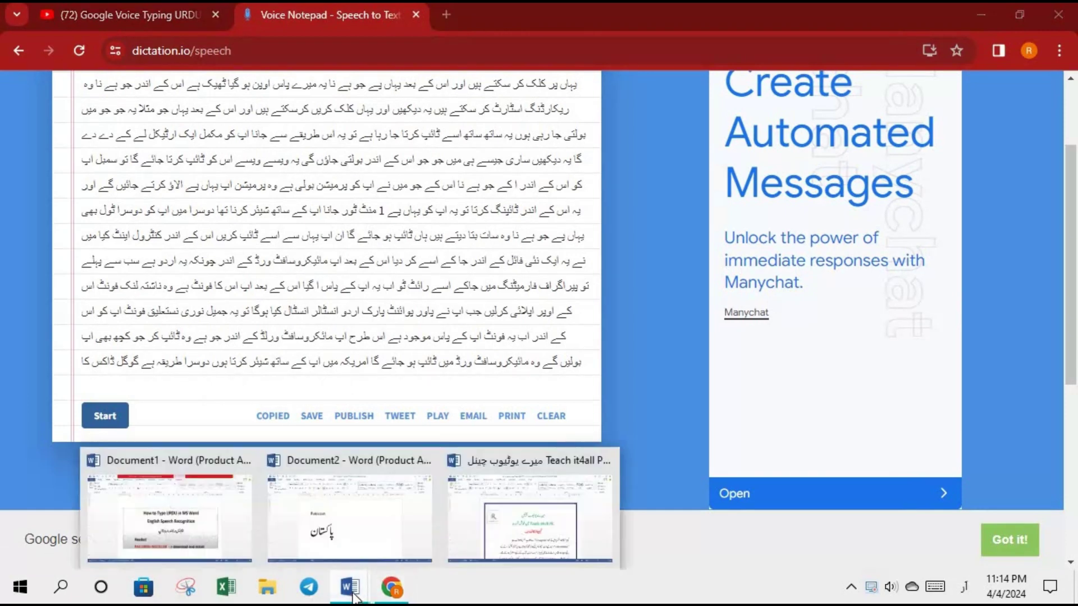
Replace the two Pakistan words in Document2 with the pasted Urdu paragraph, 325 words
click(348, 522)
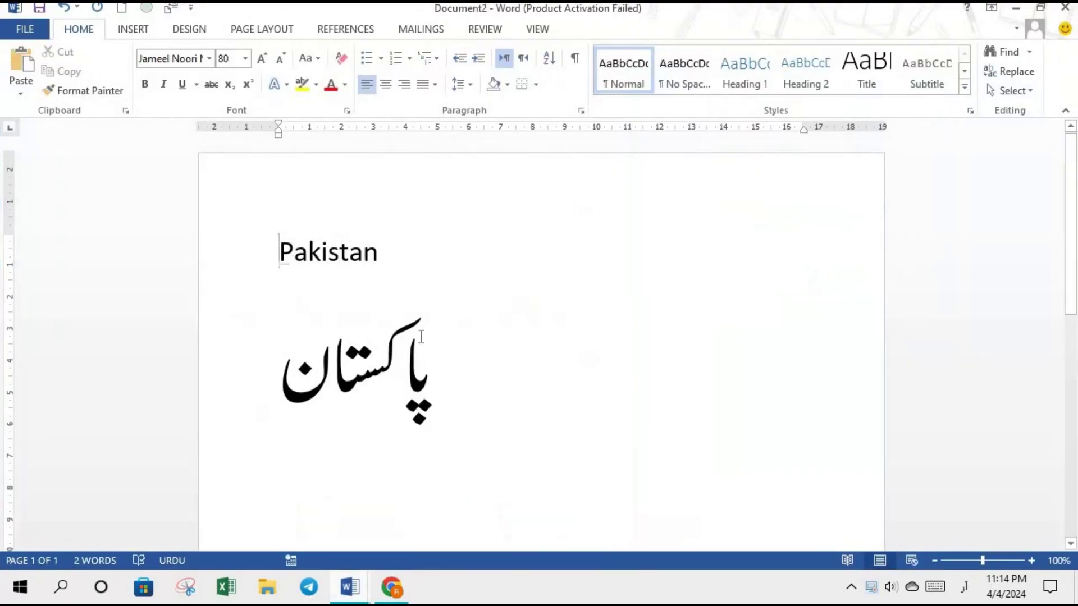
drag(279, 242, 436, 368)
key(Delete)
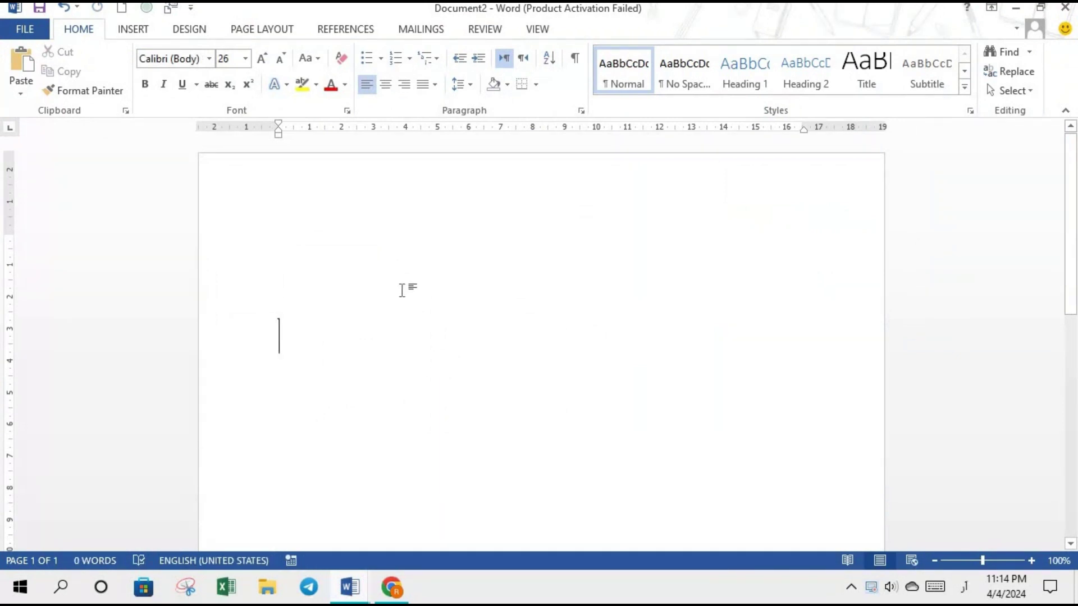
key(ctrl+p)
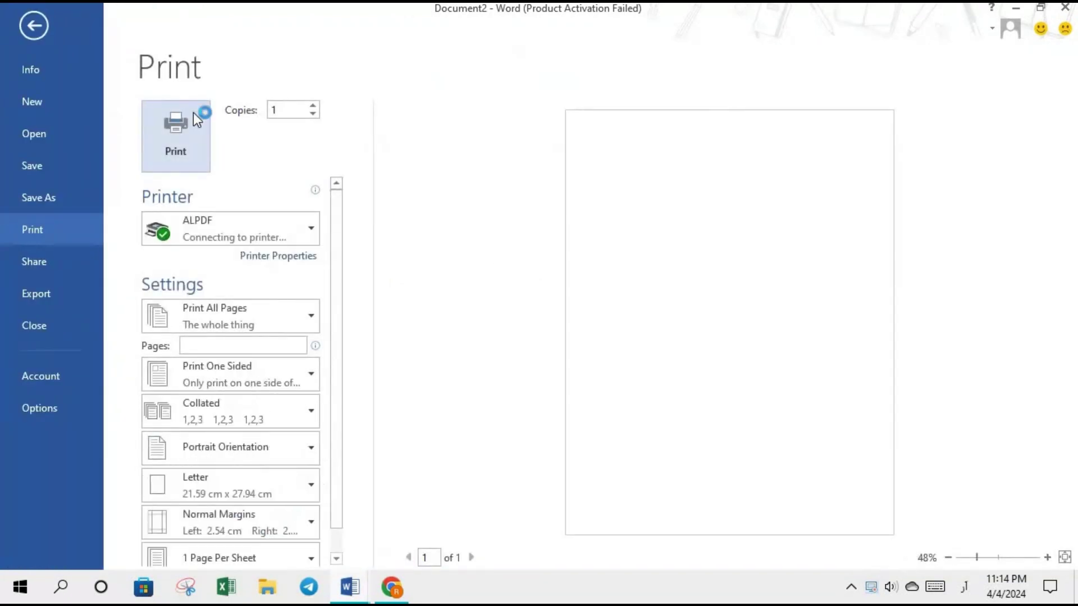
click(28, 26)
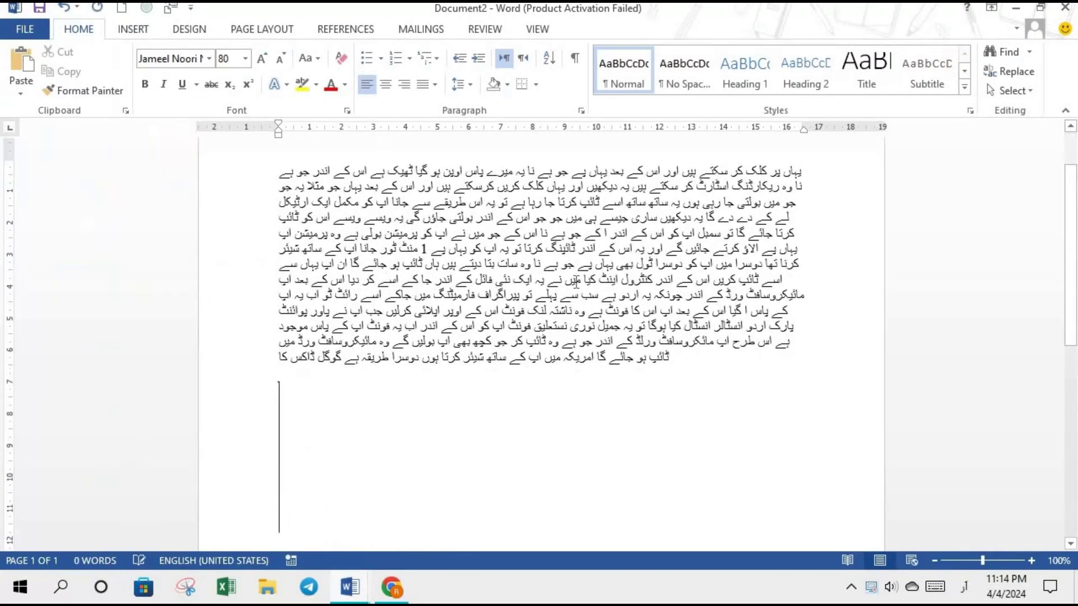
key(ctrl+v)
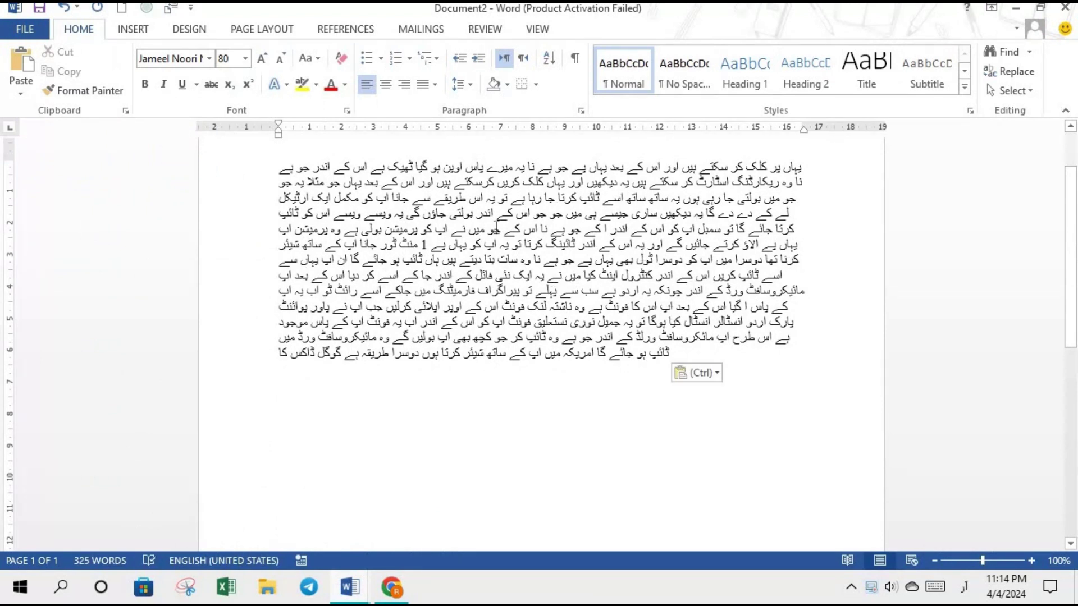
Select the pasted Urdu paragraph and make it run right-to-left
drag(288, 173, 693, 373)
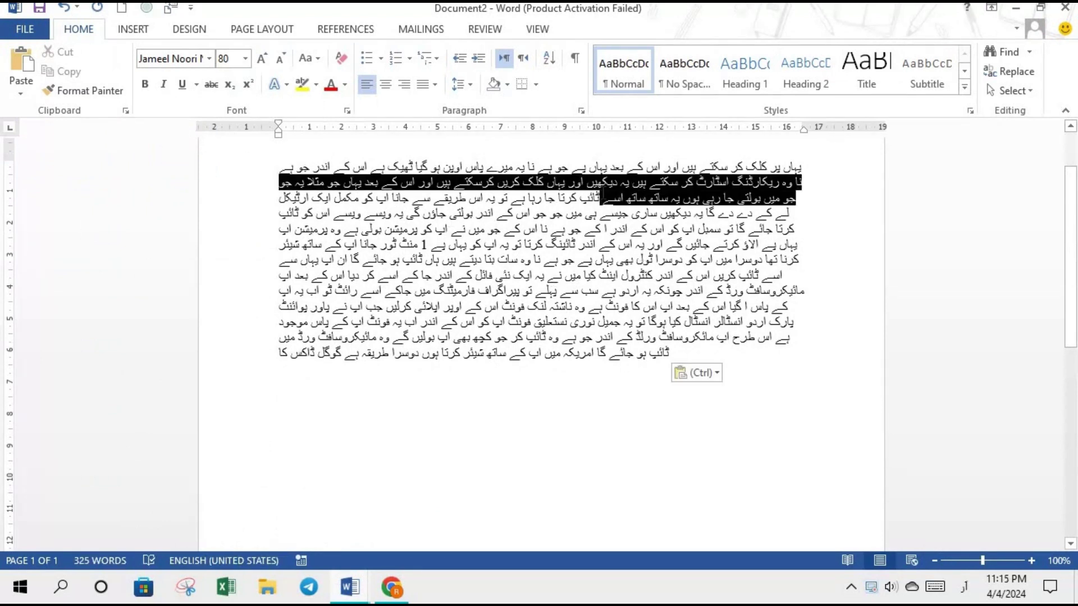
double_click(616, 229)
triple_click(617, 230)
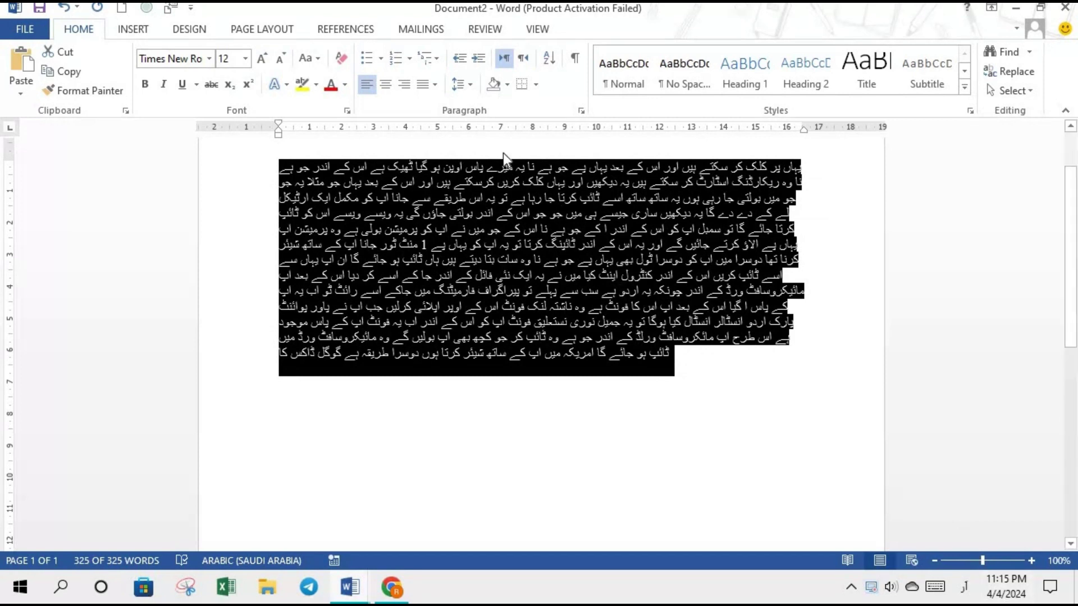
click(523, 58)
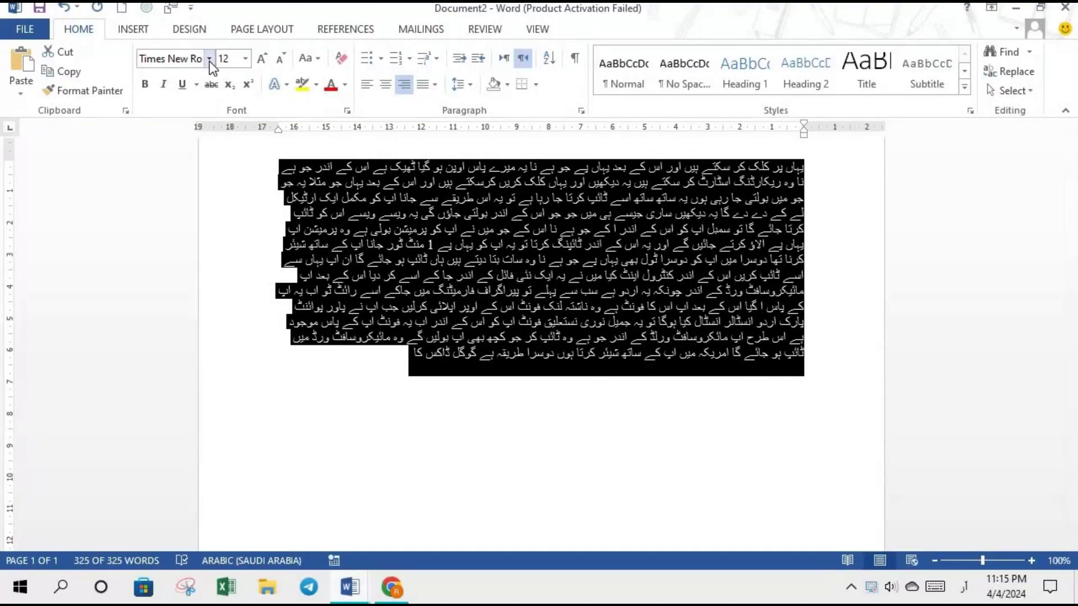
Set the paragraph in Jameel Noori Nastaleeq and enlarge it to size 22
click(209, 59)
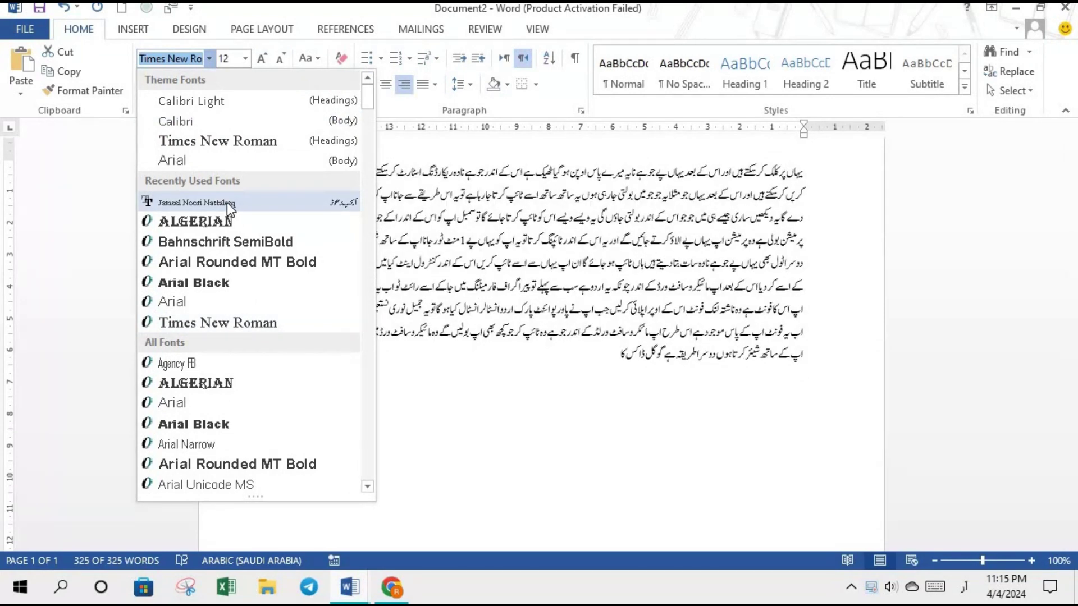
click(226, 203)
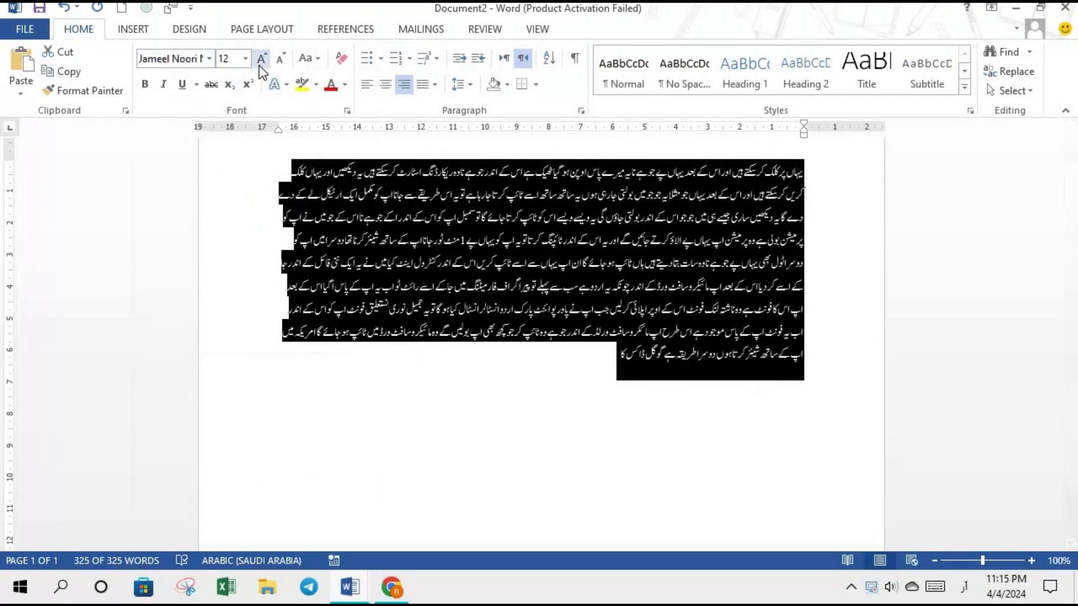
click(259, 65)
click(259, 66)
click(259, 66)
click(259, 65)
click(259, 66)
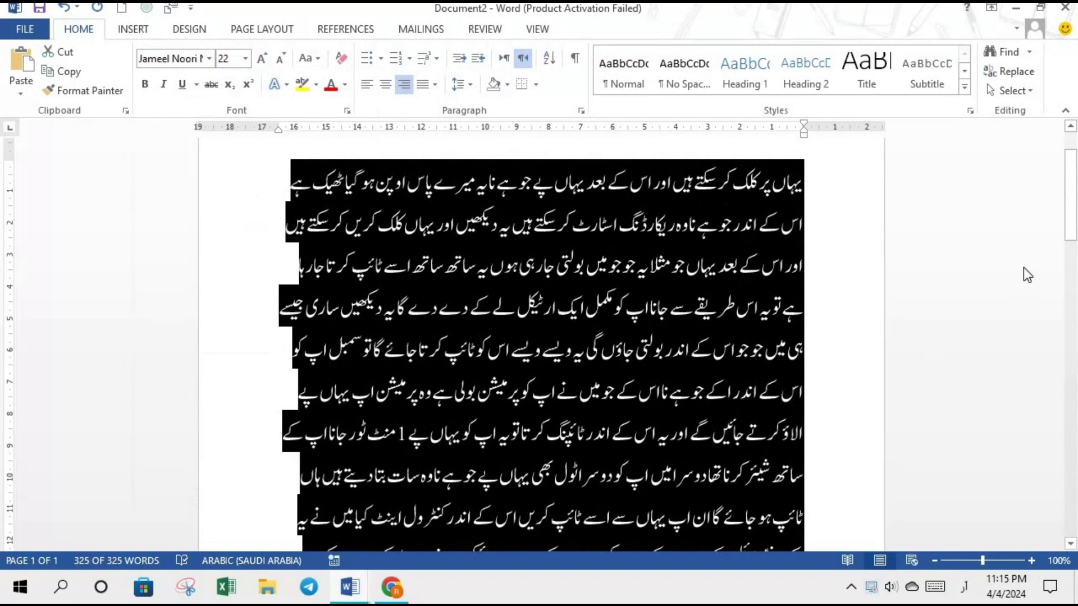
scroll(851, 326, down, 5)
scroll(851, 326, down, 2)
scroll(851, 326, up, 2)
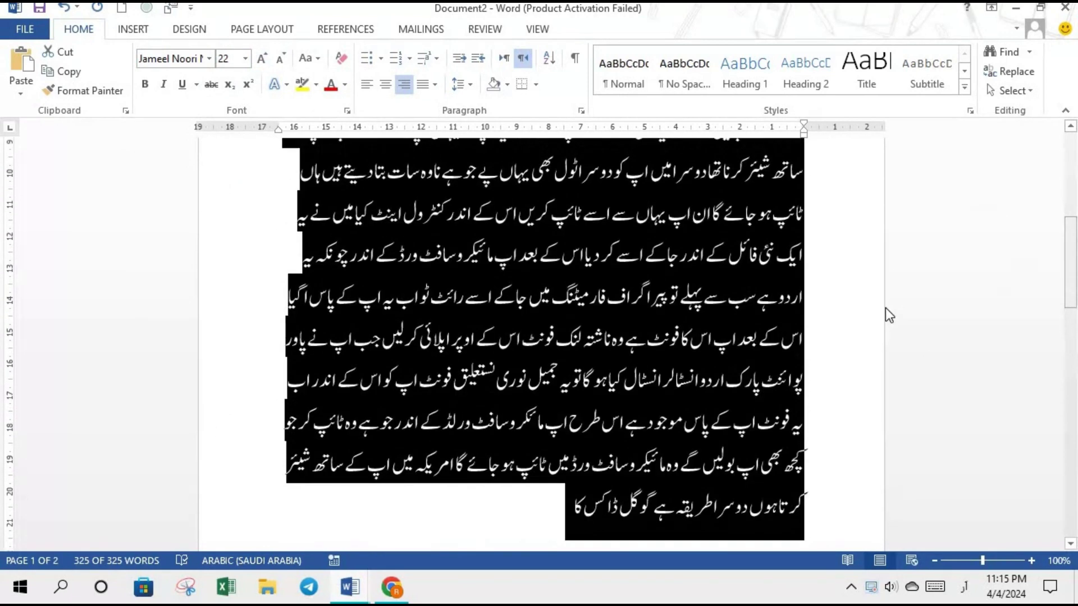
click(850, 325)
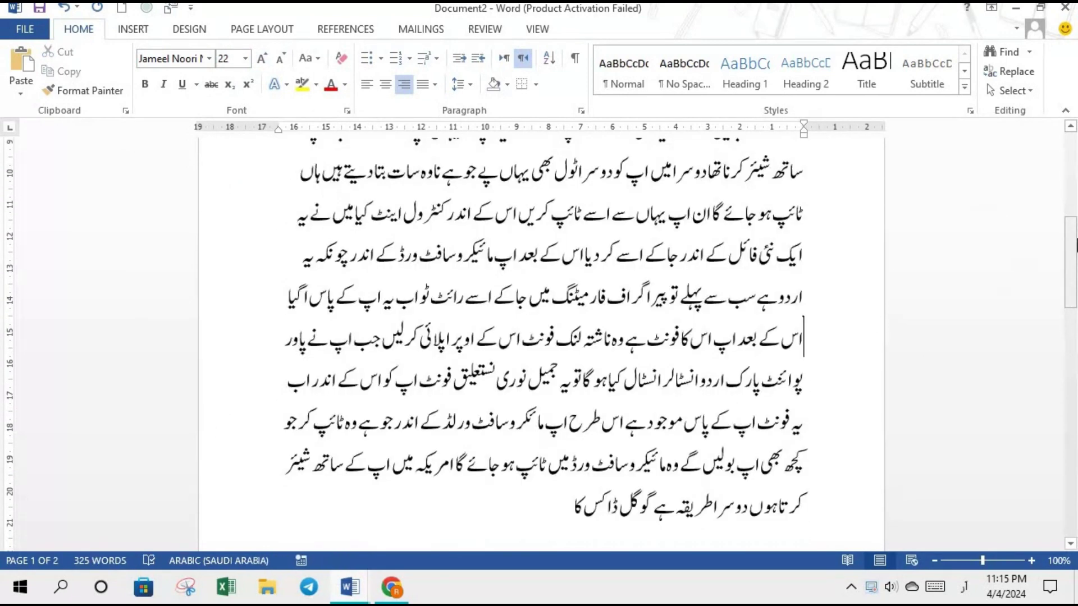
mouse_move(1072, 255)
mouse_down()
mouse_move(1076, 175)
mouse_move(1075, 302)
mouse_up()
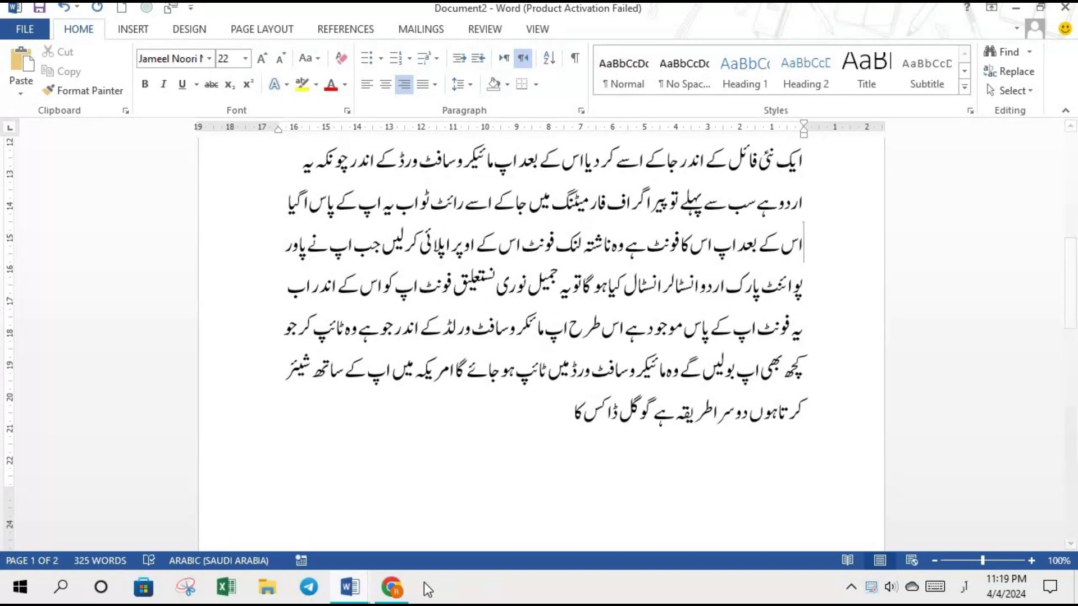
Back in Chrome, clear the dictation.io address and switch keyboard input to English (United States)
key(alt+Tab)
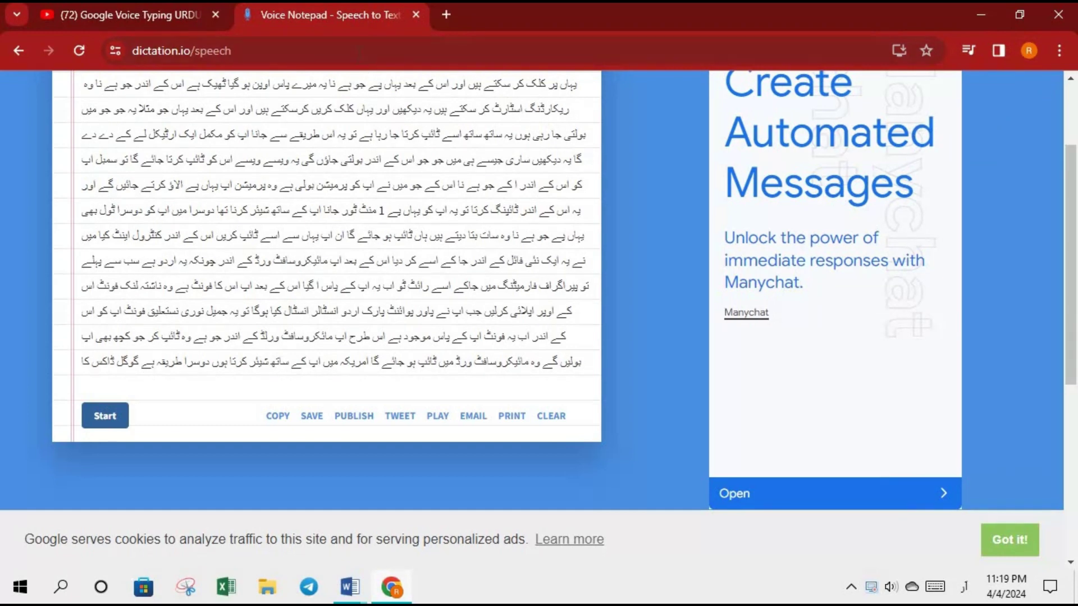
click(359, 52)
key(BackSpace)
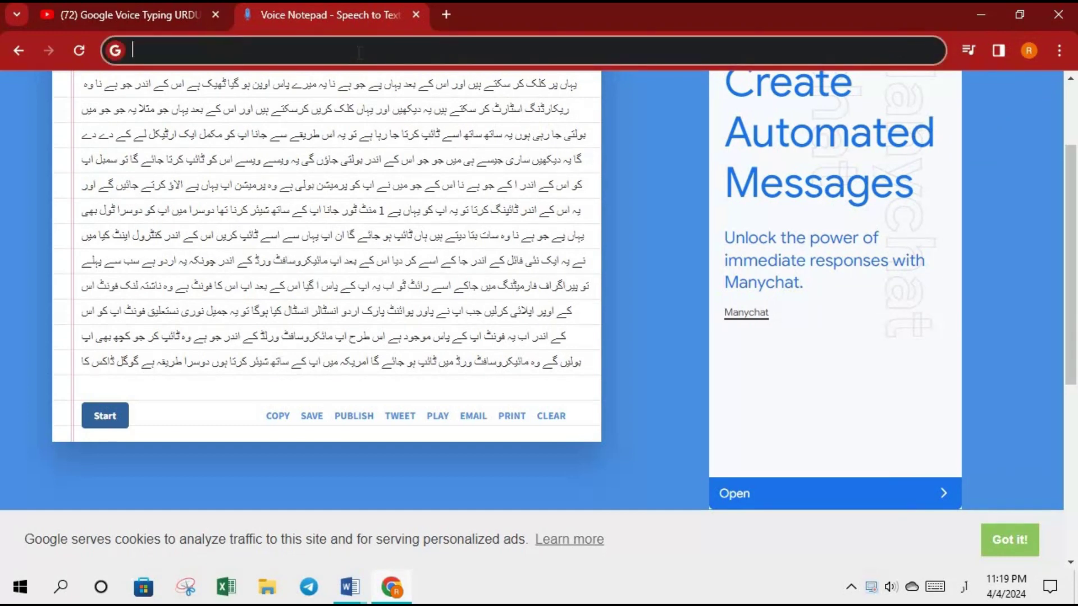
text(کک)
key(BackSpace)
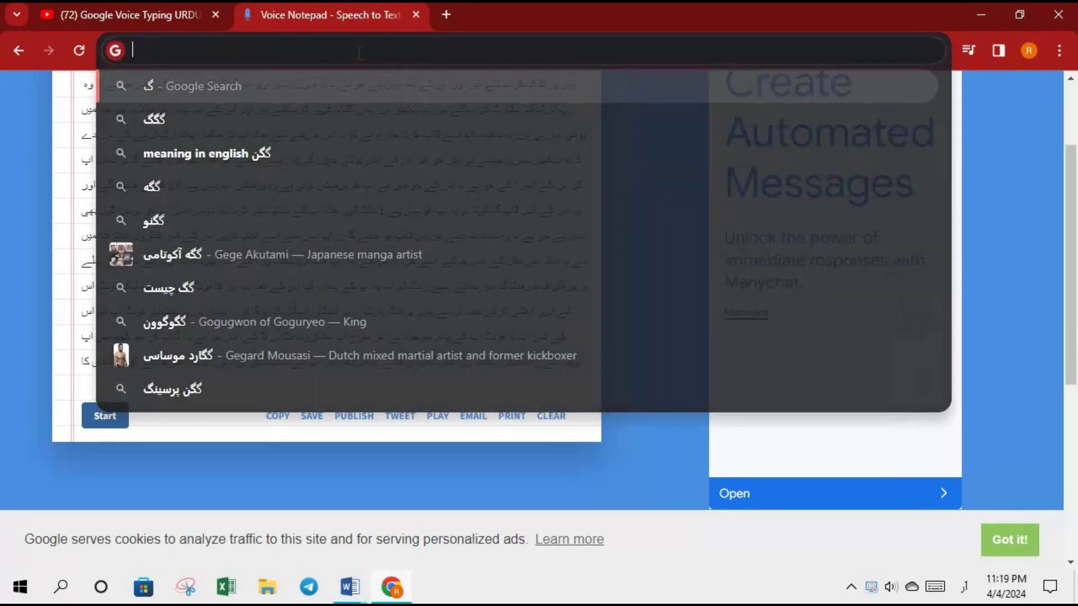
key(BackSpace)
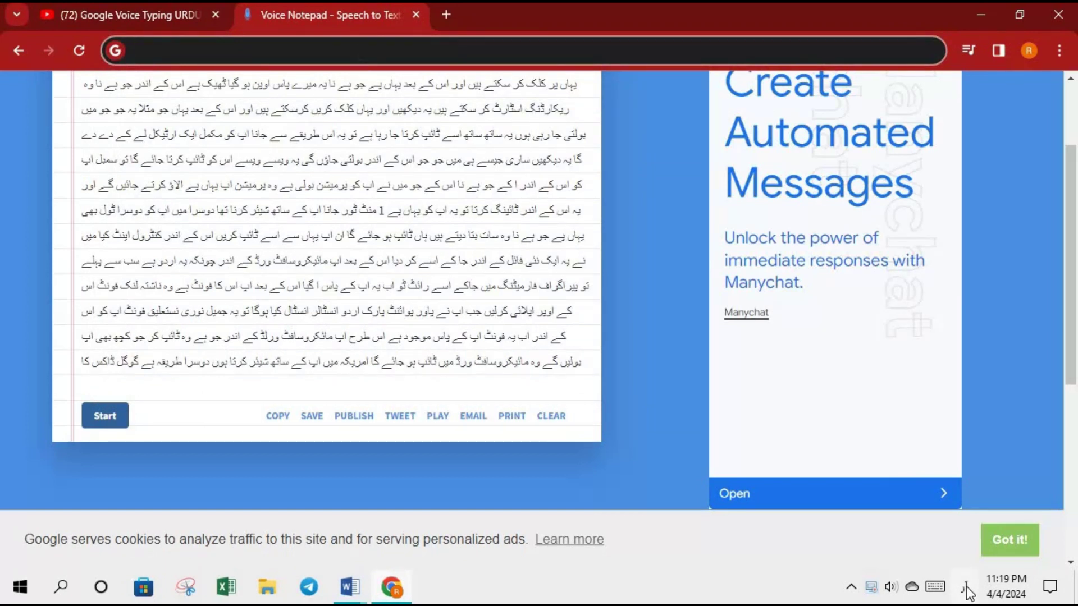
click(967, 588)
click(942, 433)
Go to google.com and open Google Docs from the Google apps grid
text(g)
key(Return)
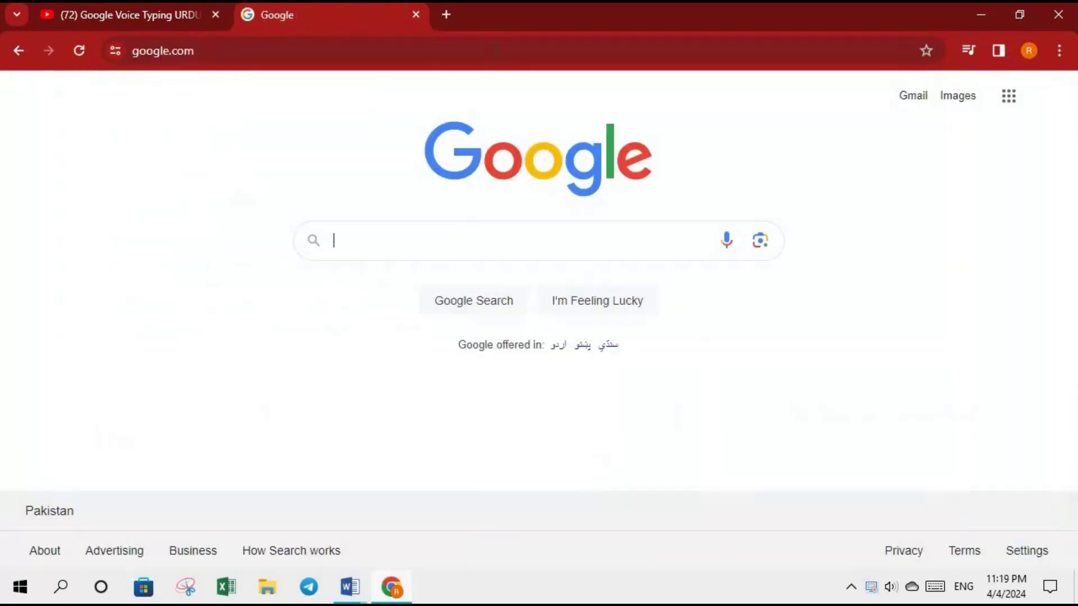
click(1009, 105)
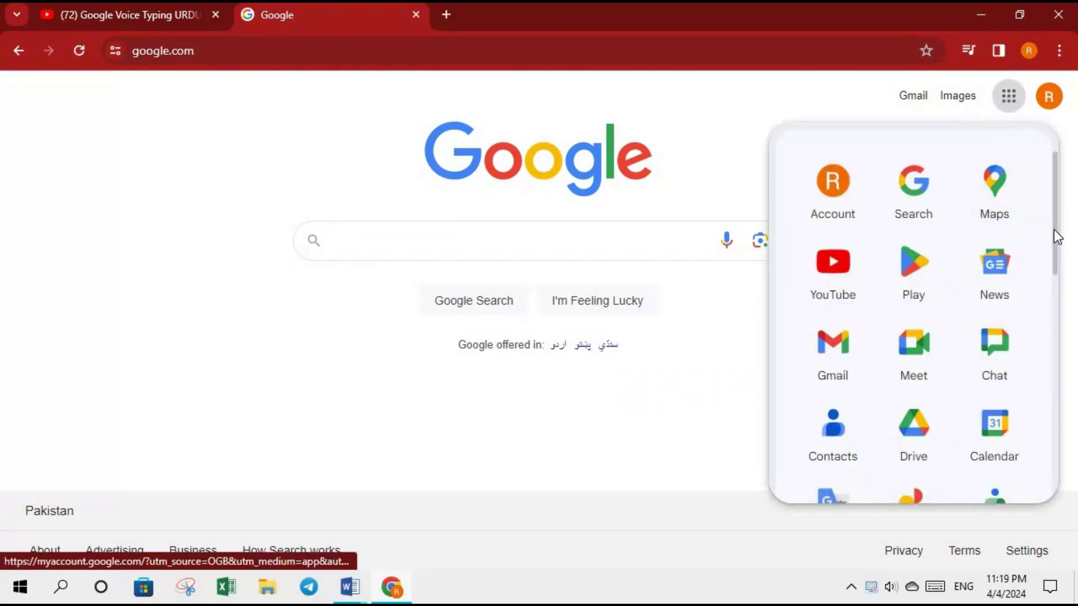
mouse_move(1056, 237)
mouse_down()
mouse_move(1071, 335)
mouse_move(921, 348)
mouse_up()
click(919, 349)
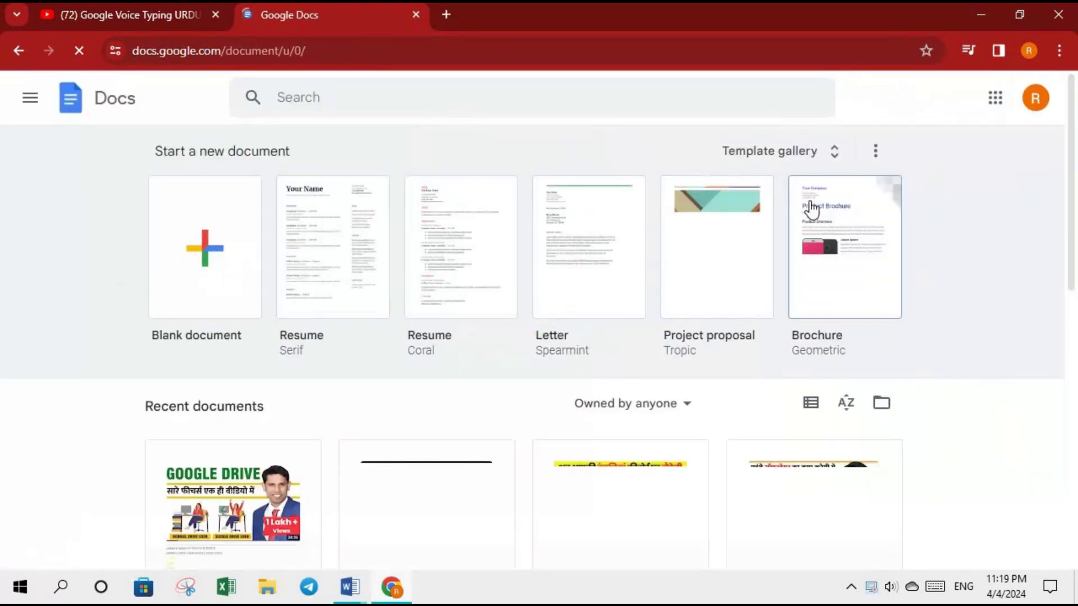
Create a new Blank document from the Template gallery
scroll(1075, 264, down, 4)
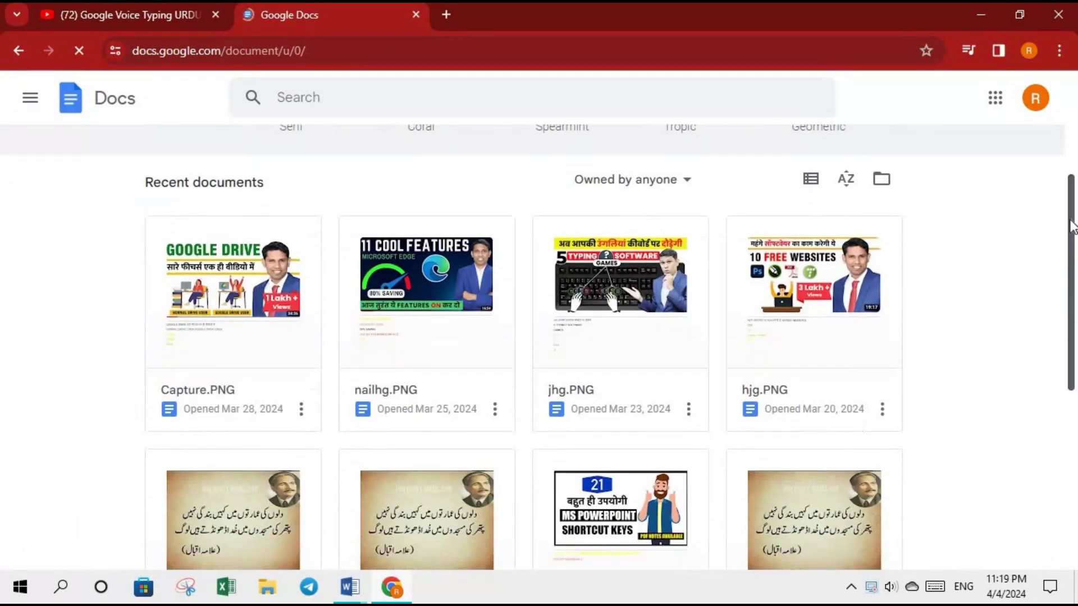
scroll(1074, 264, up, 4)
click(836, 160)
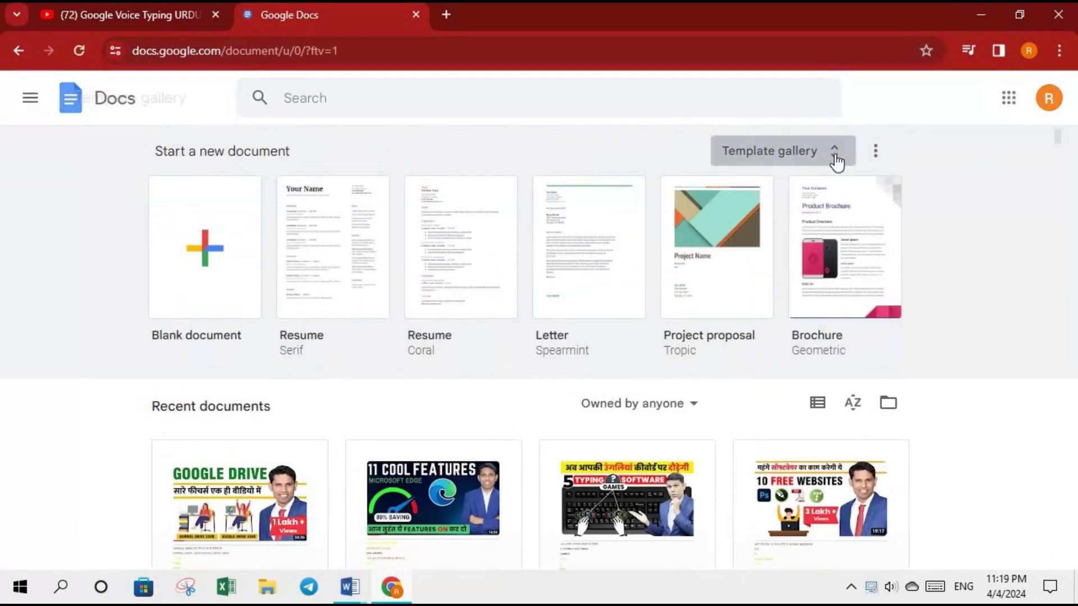
drag(1062, 146, 1073, 325)
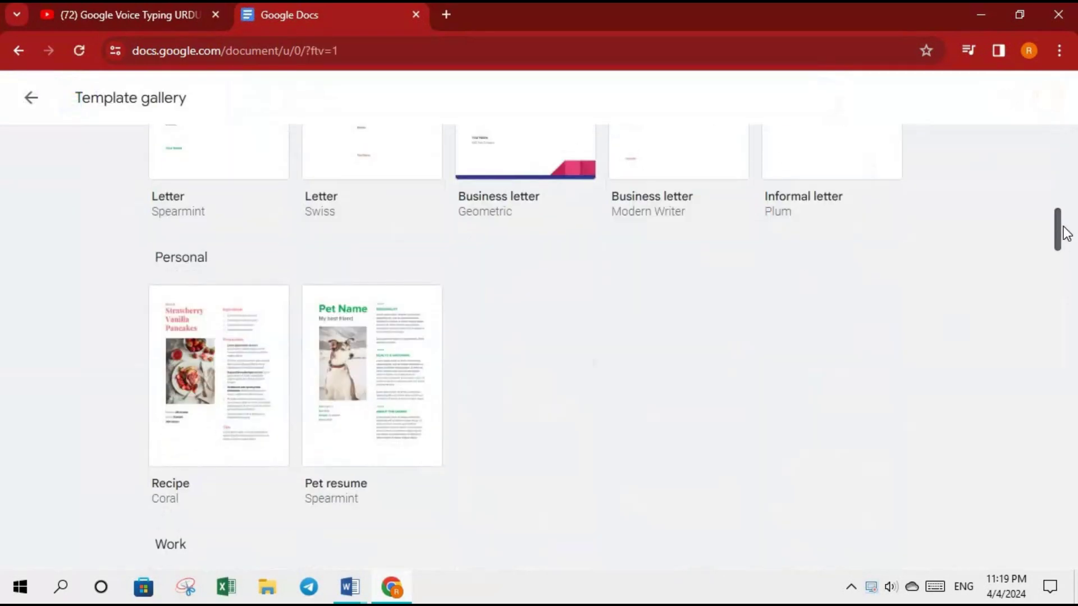
scroll(1073, 324, down, 10)
scroll(1073, 325, down, 4)
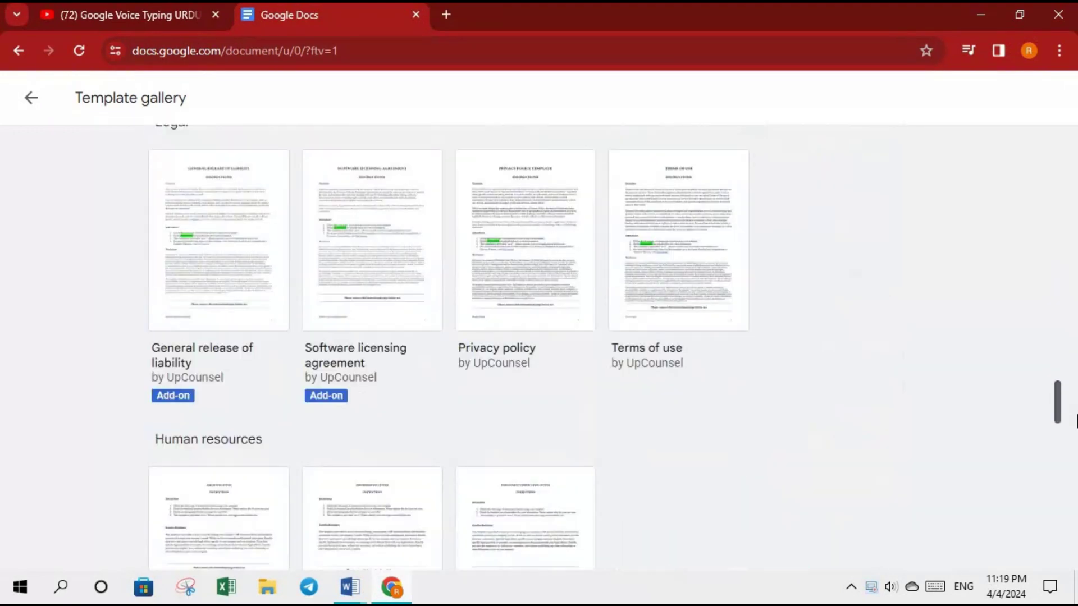
scroll(1073, 325, down, 5)
scroll(1076, 280, up, 10)
scroll(1076, 280, up, 10)
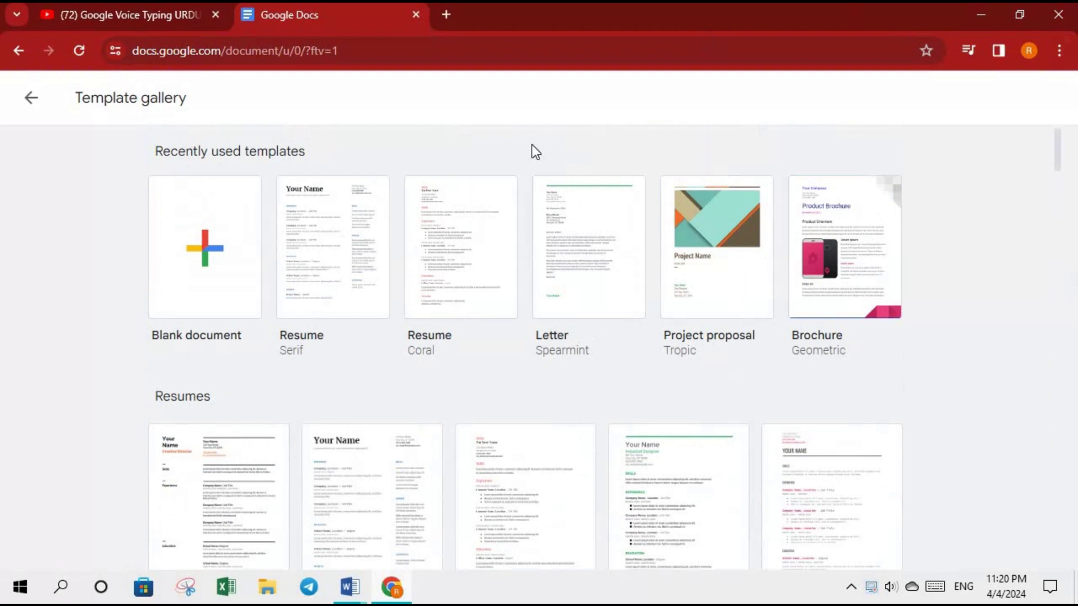
click(198, 254)
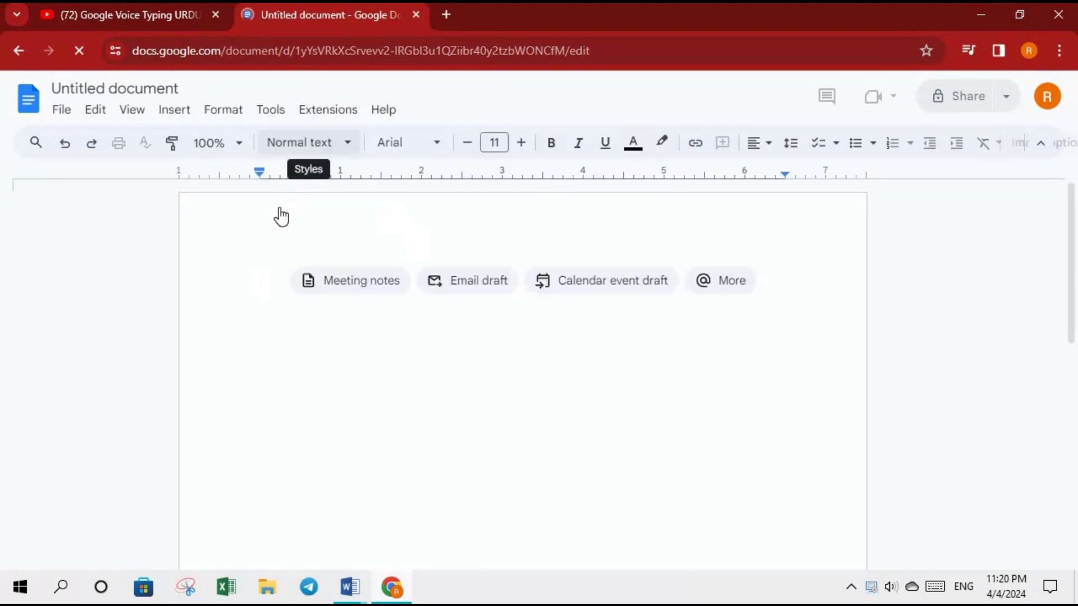
Turn on voice typing from the Tools menu and dismiss the pageless promotion panel
click(272, 111)
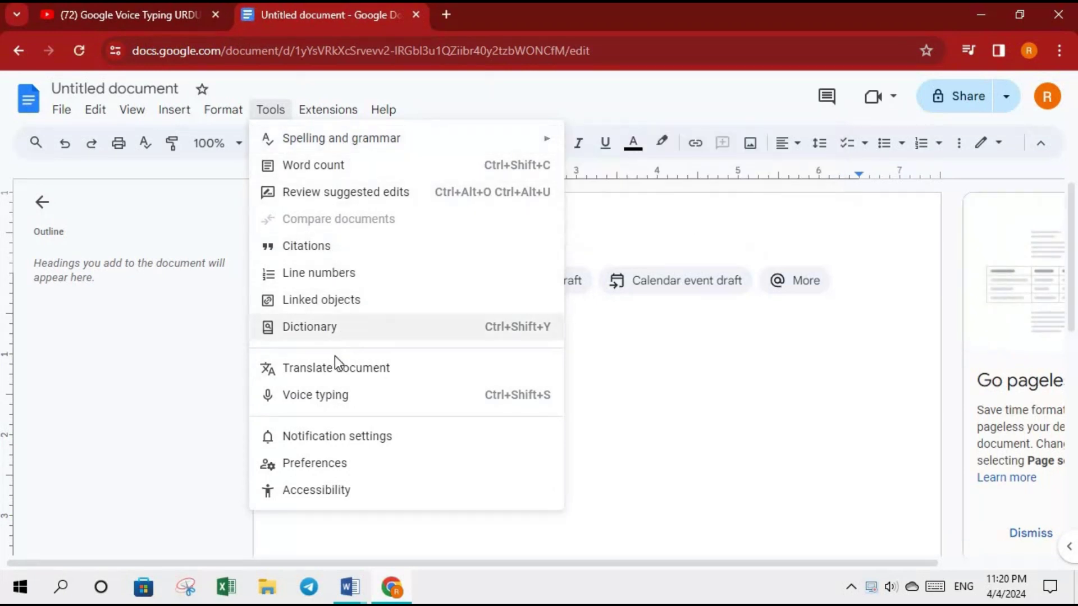
click(331, 408)
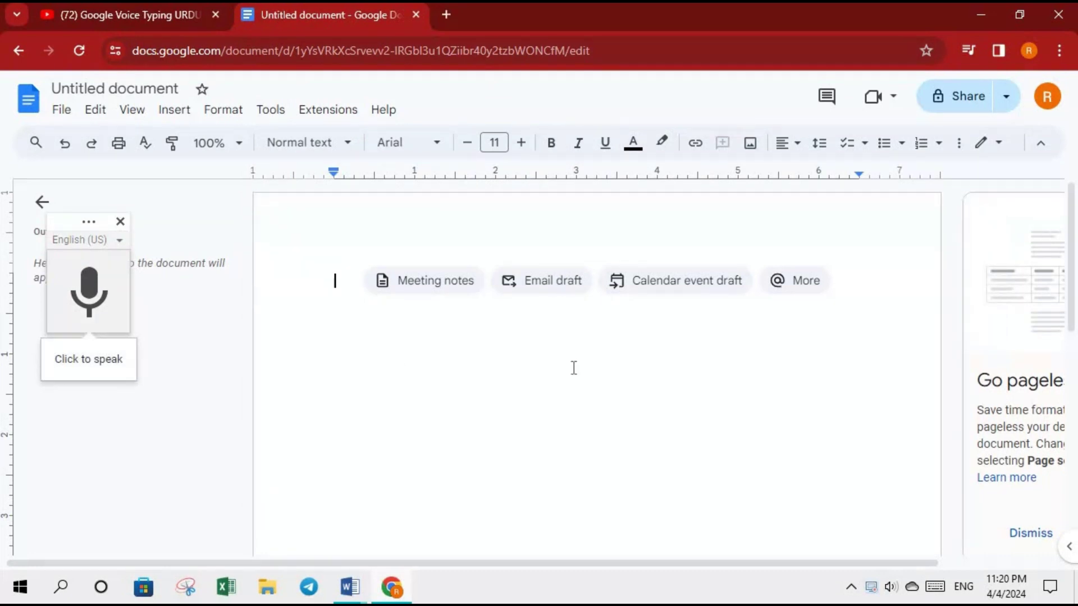
click(1030, 532)
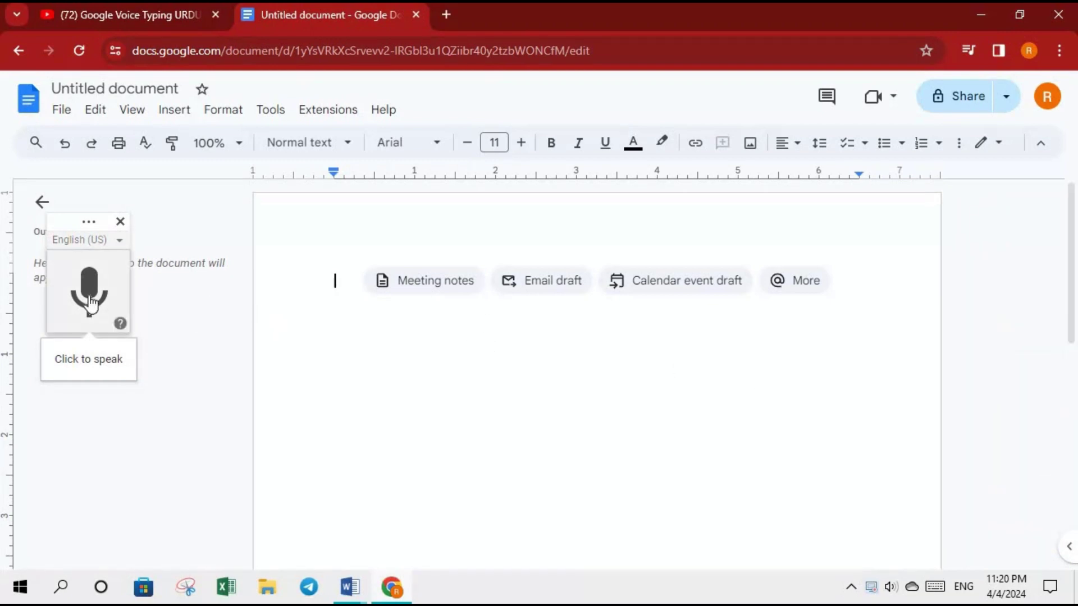
Set the voice typing language to Urdu (Pakistan) and start dictating
click(120, 245)
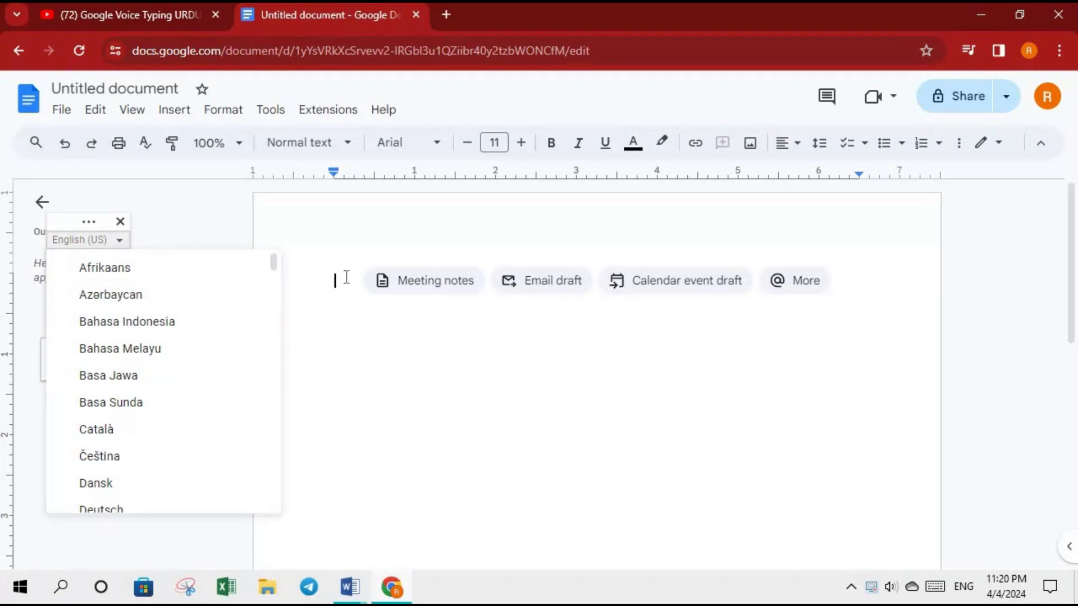
drag(274, 283, 268, 429)
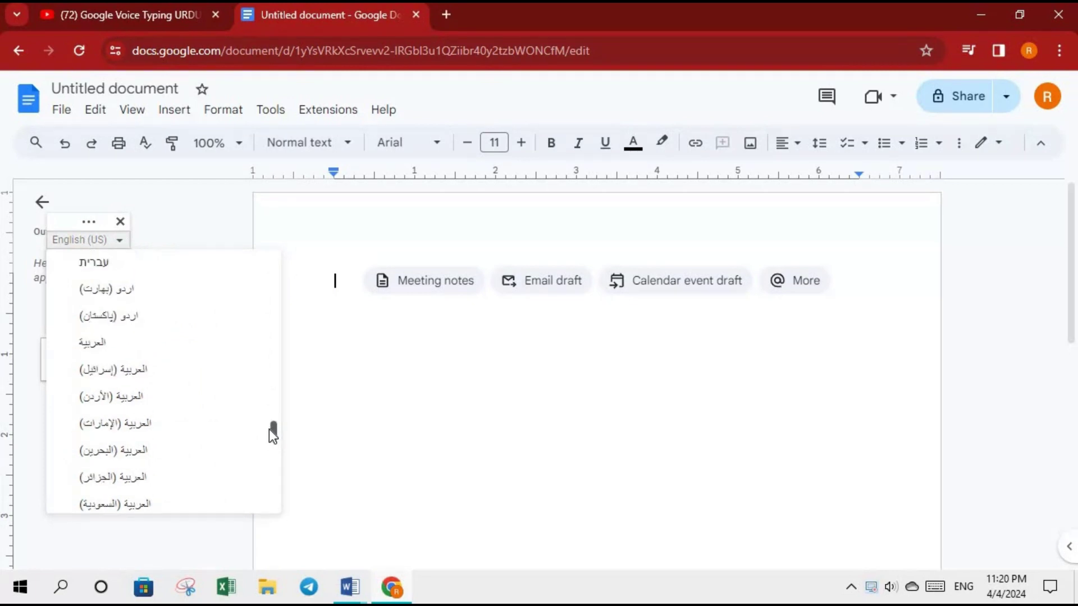
click(117, 317)
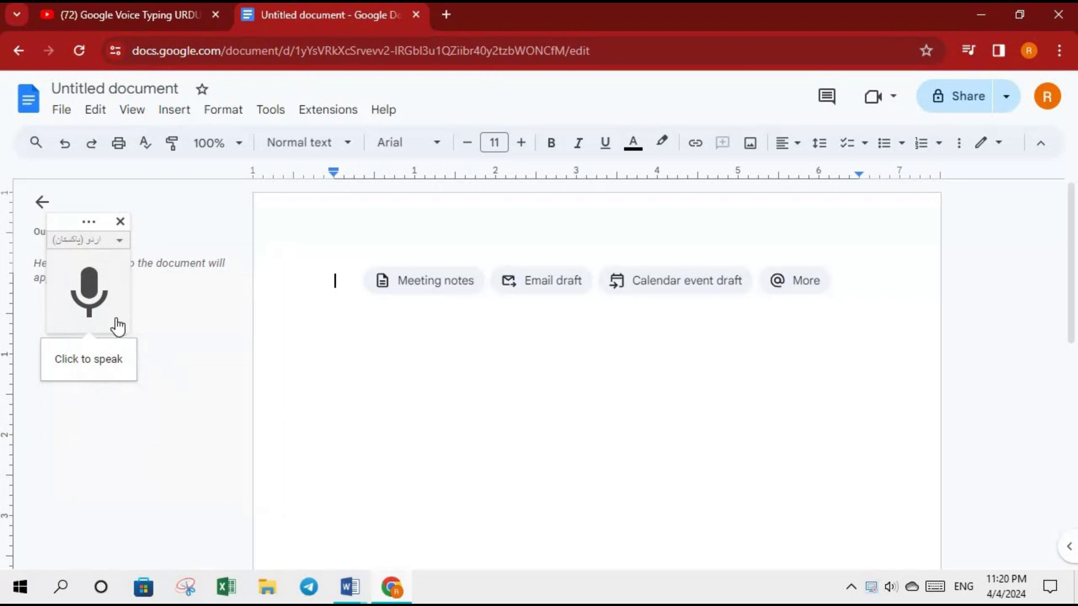
mouse_move(89, 288)
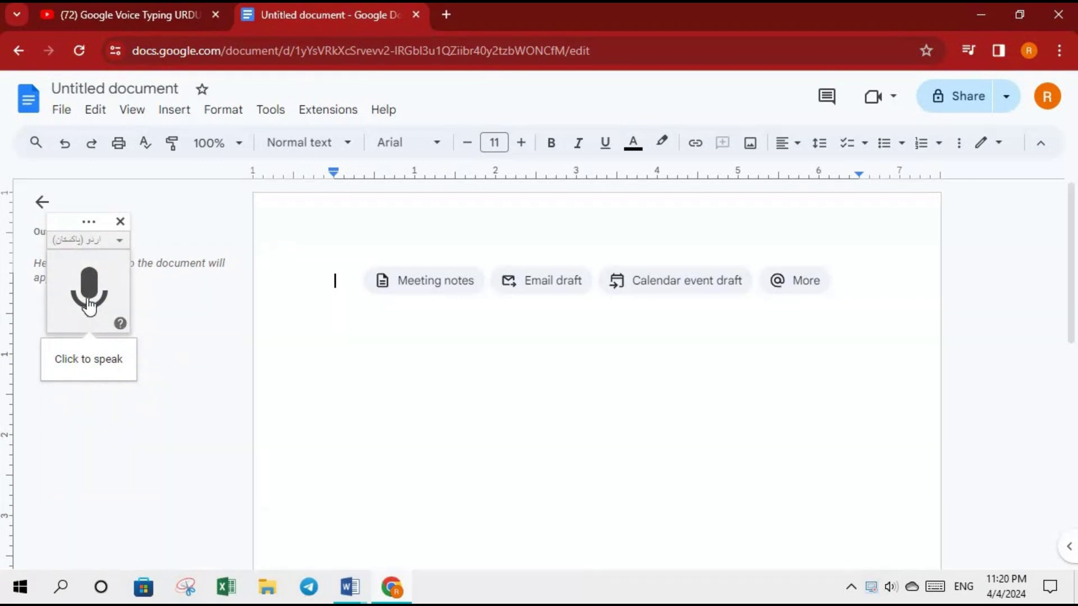
click(90, 303)
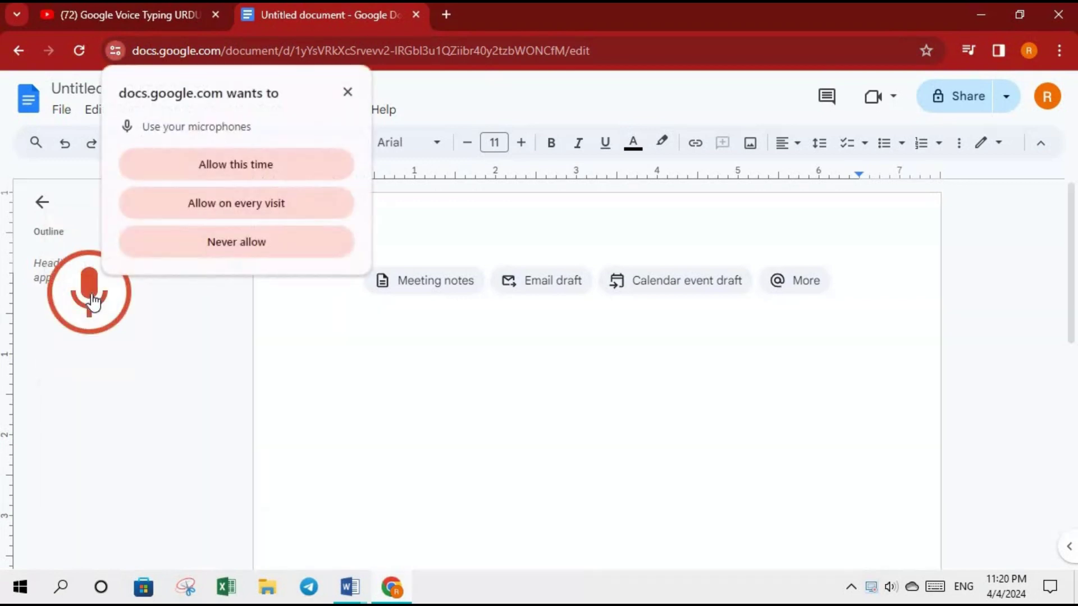
Allow microphone access and dictate a long Urdu paragraph into the Untitled document
click(255, 166)
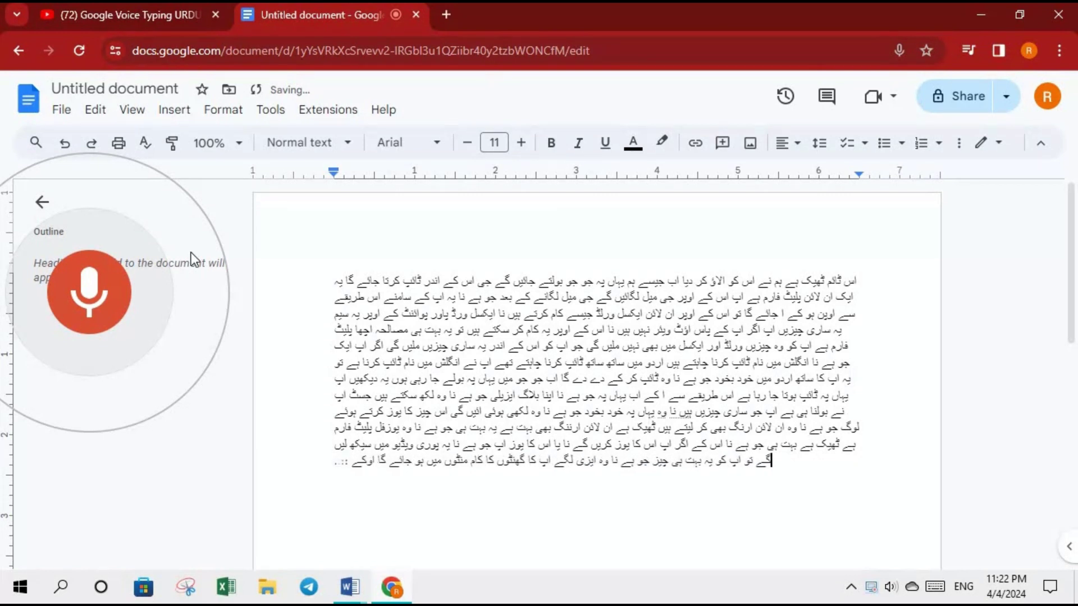
Stop voice typing and select all the Urdu text, leaving the font unchanged
click(90, 292)
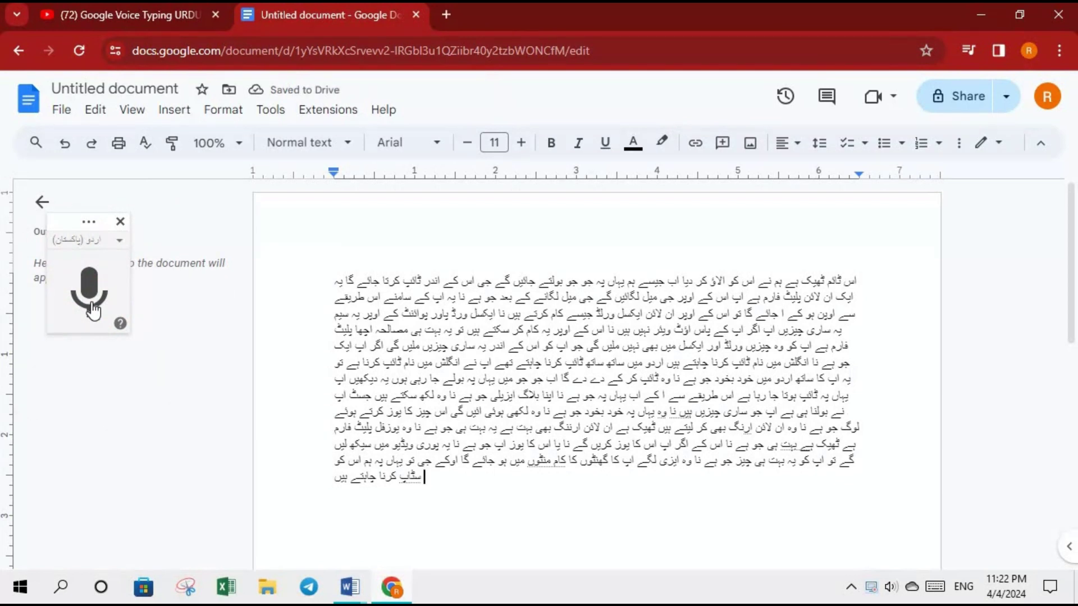
click(441, 147)
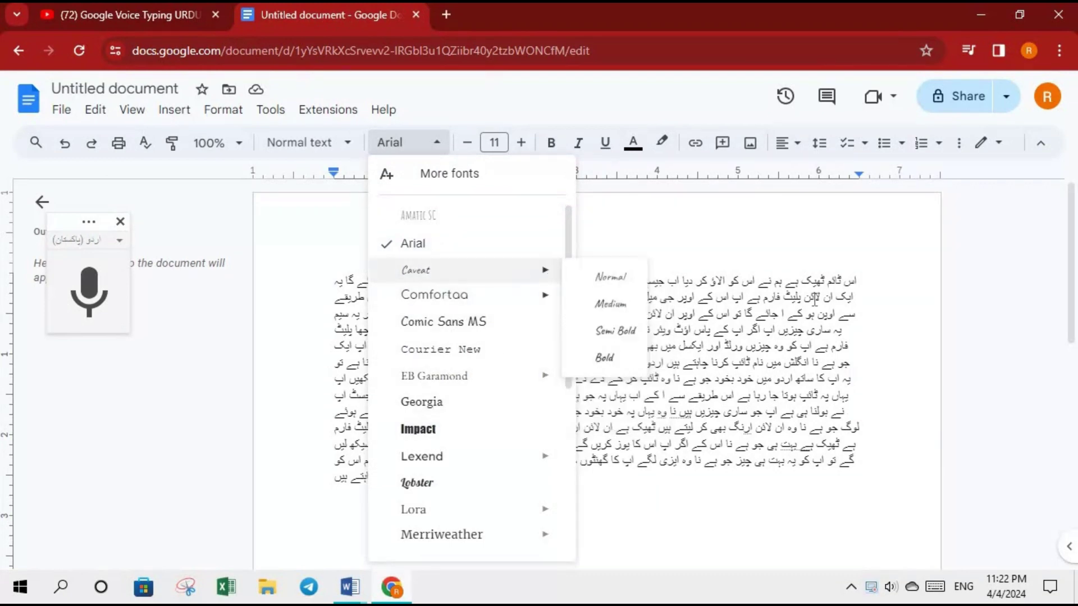
mouse_move(434, 295)
click(785, 314)
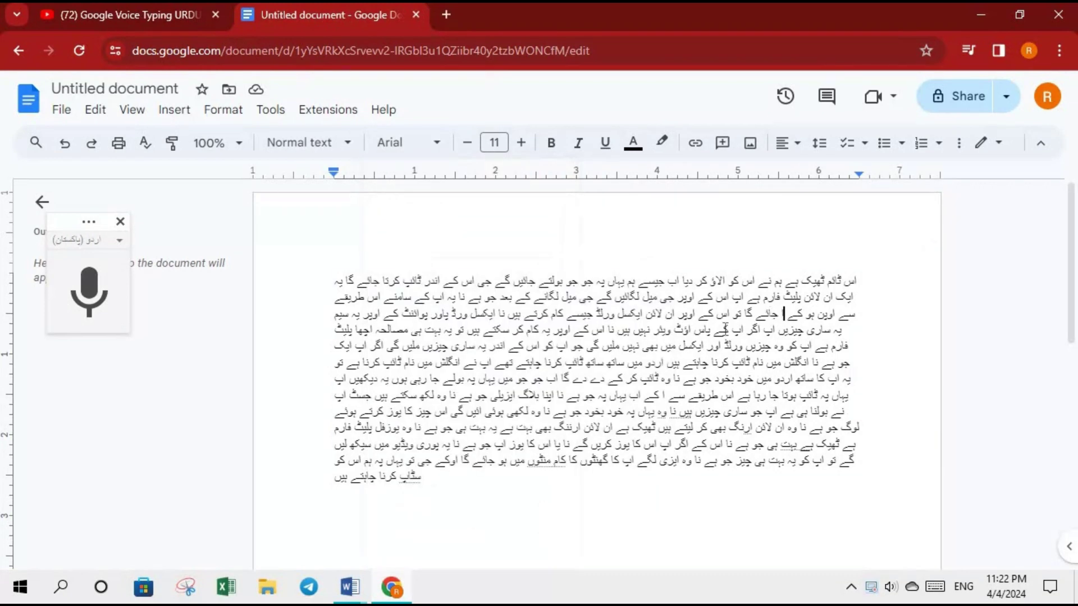
key(ctrl+a)
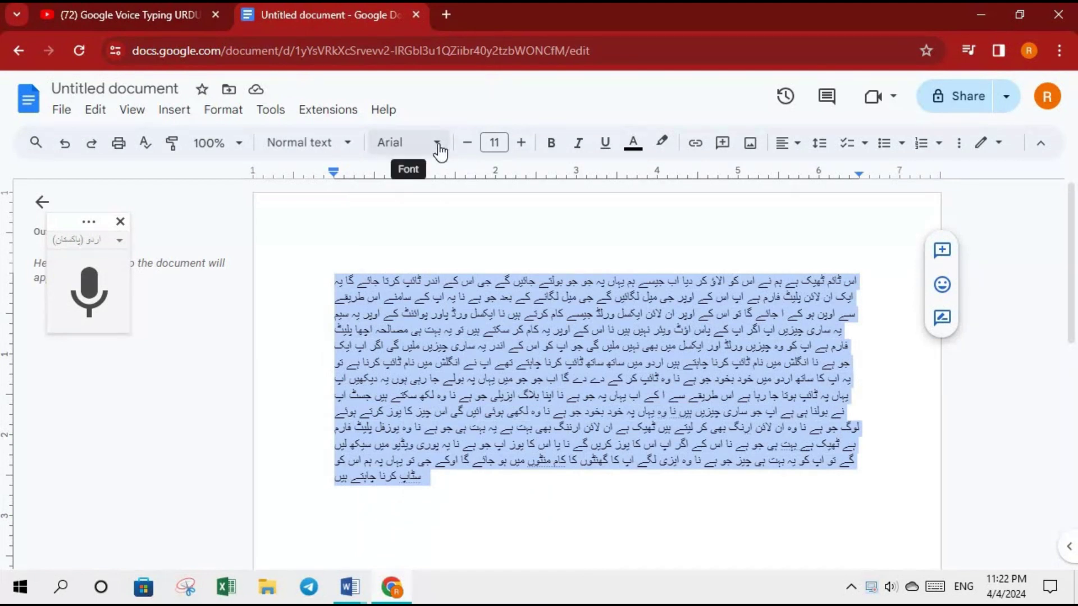
click(435, 143)
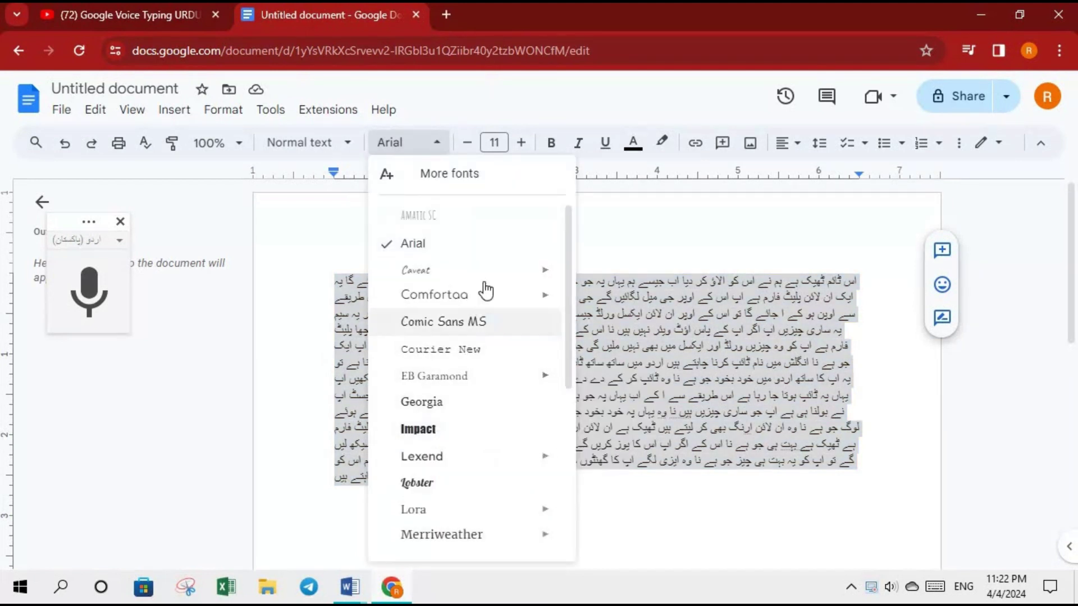
mouse_move(471, 269)
scroll(568, 251, down, 4)
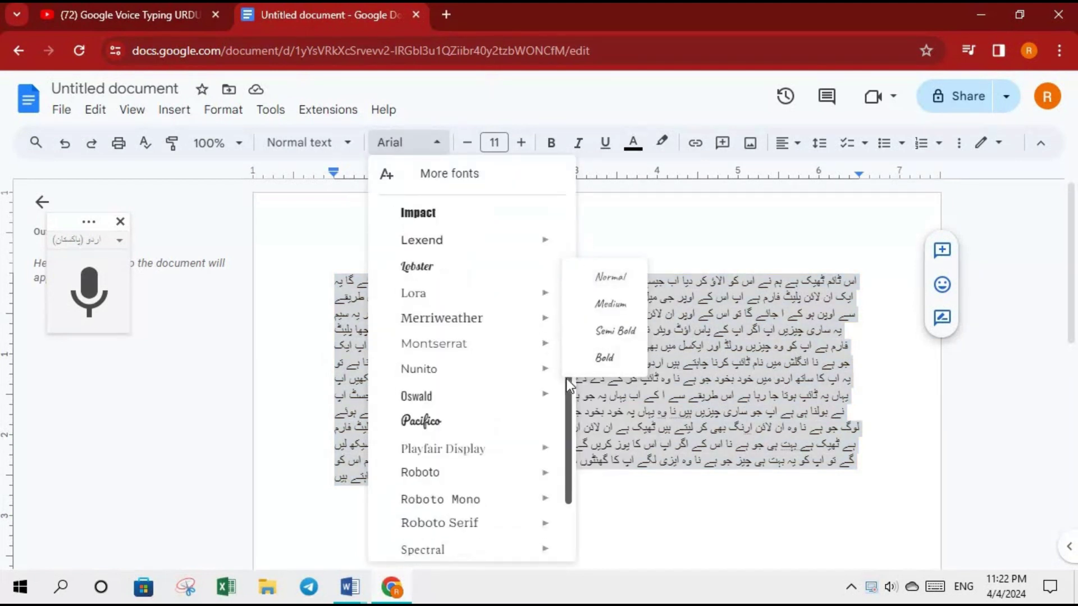
scroll(563, 299, up, 1)
click(653, 225)
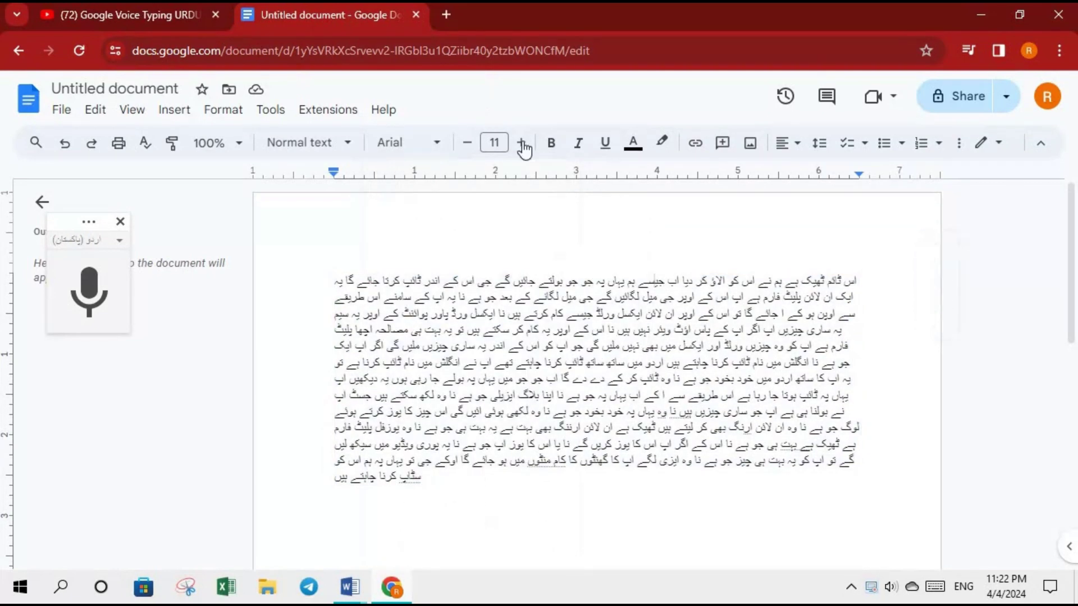
Make the selected Urdu text bold and italic
click(551, 143)
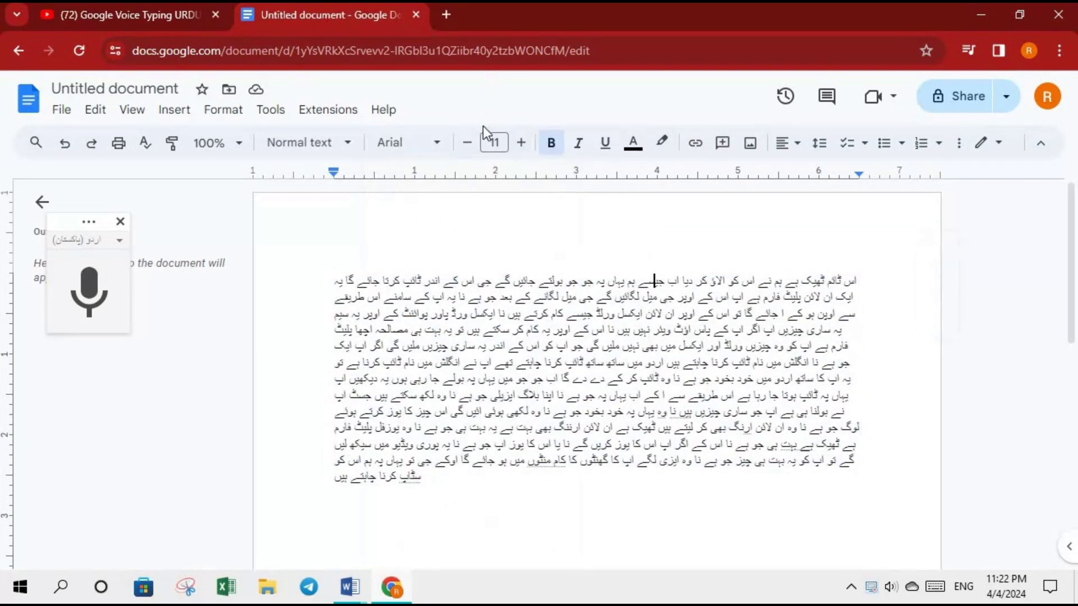
click(431, 144)
mouse_move(455, 295)
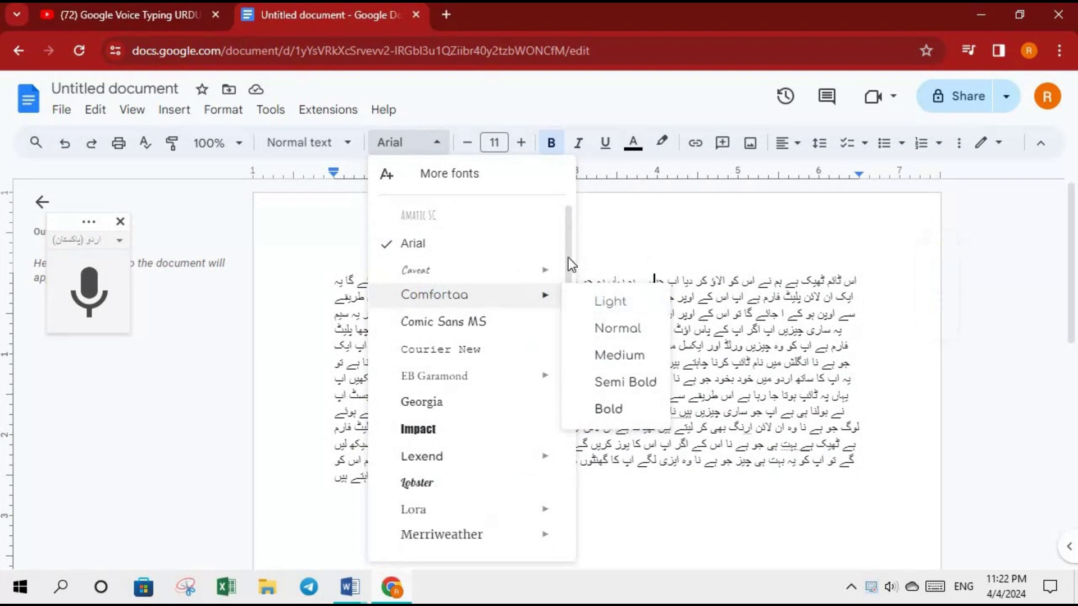
scroll(568, 257, down, 5)
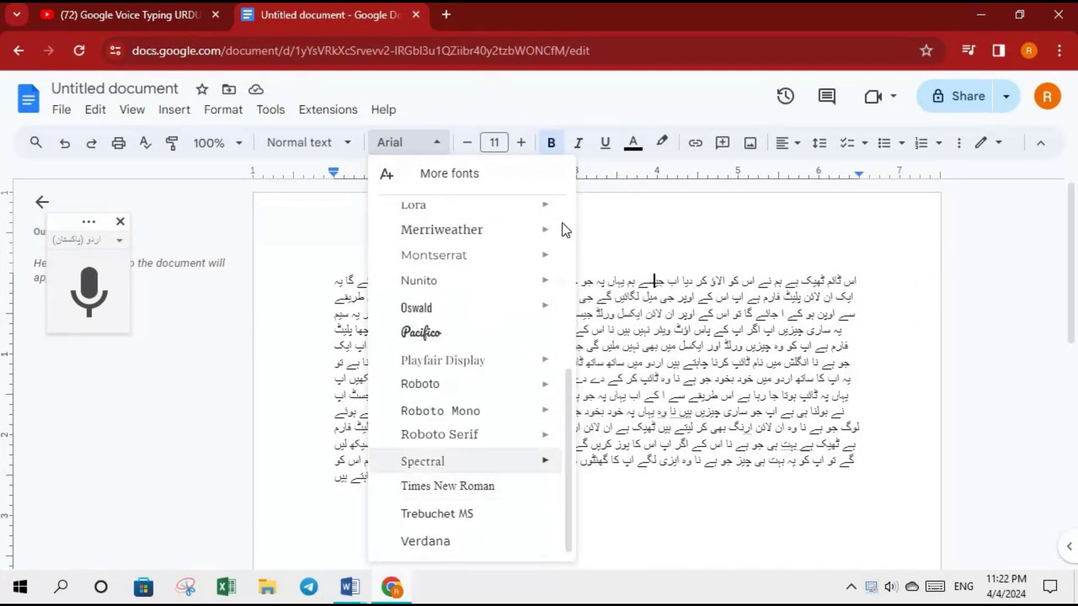
click(515, 228)
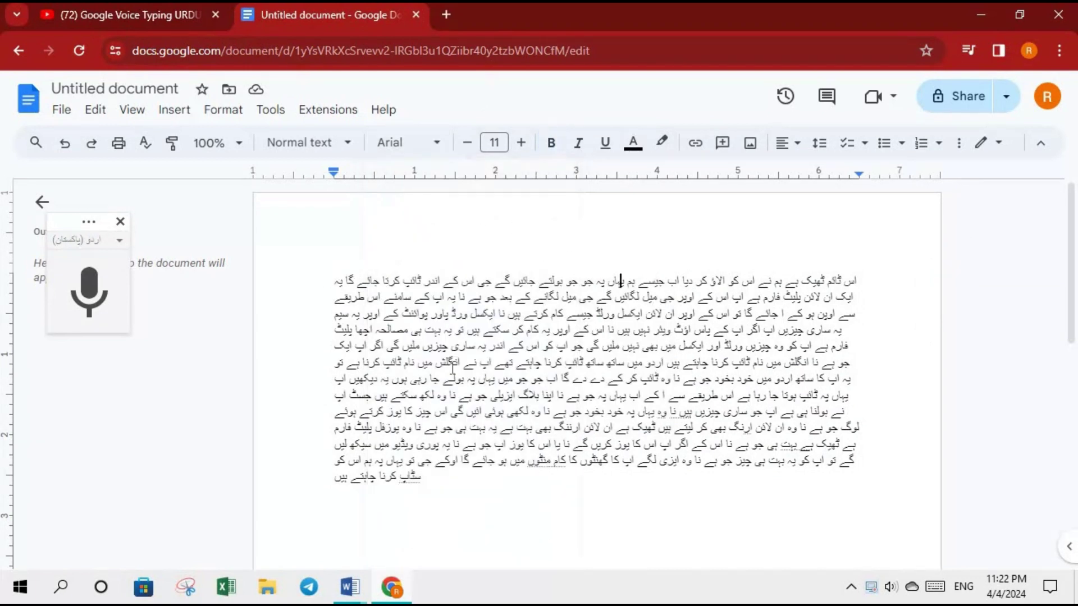
drag(857, 287, 596, 546)
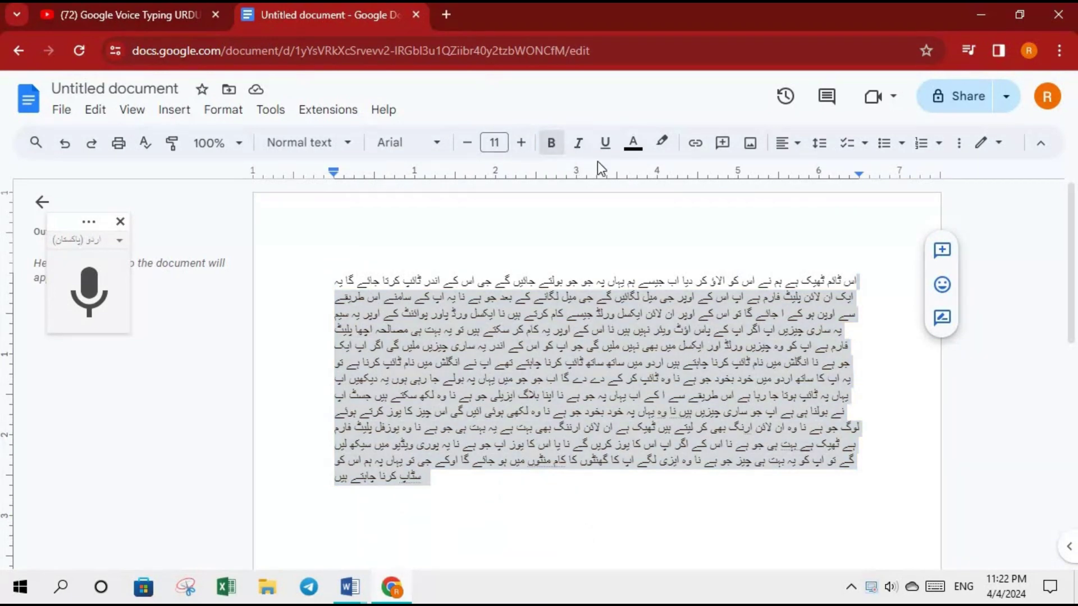
click(550, 142)
click(579, 147)
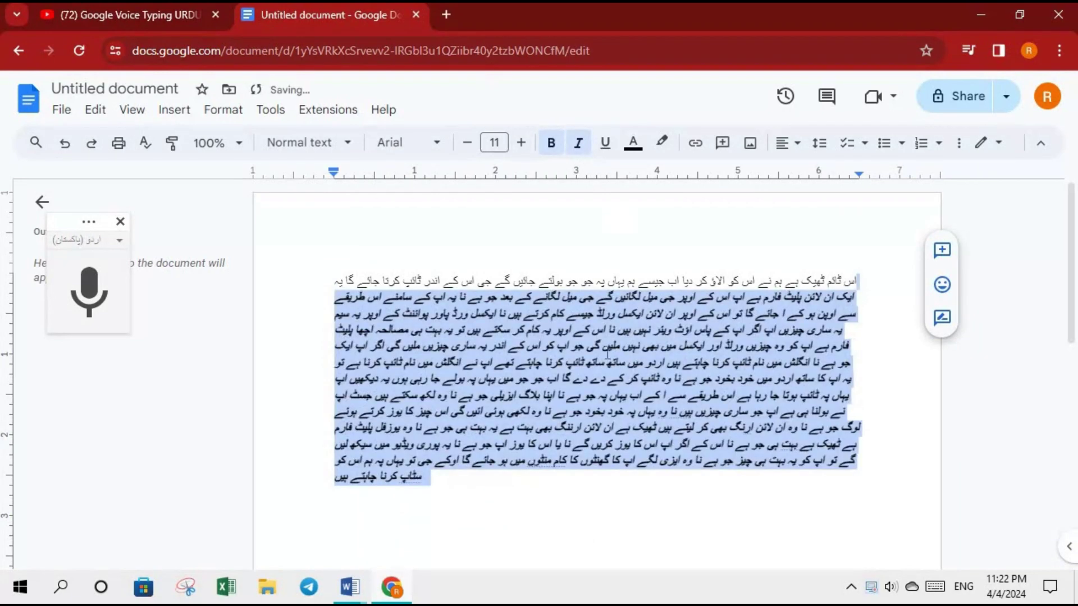
Bold the whole Urdu paragraph including the first line, then select all the text
triple_click(582, 279)
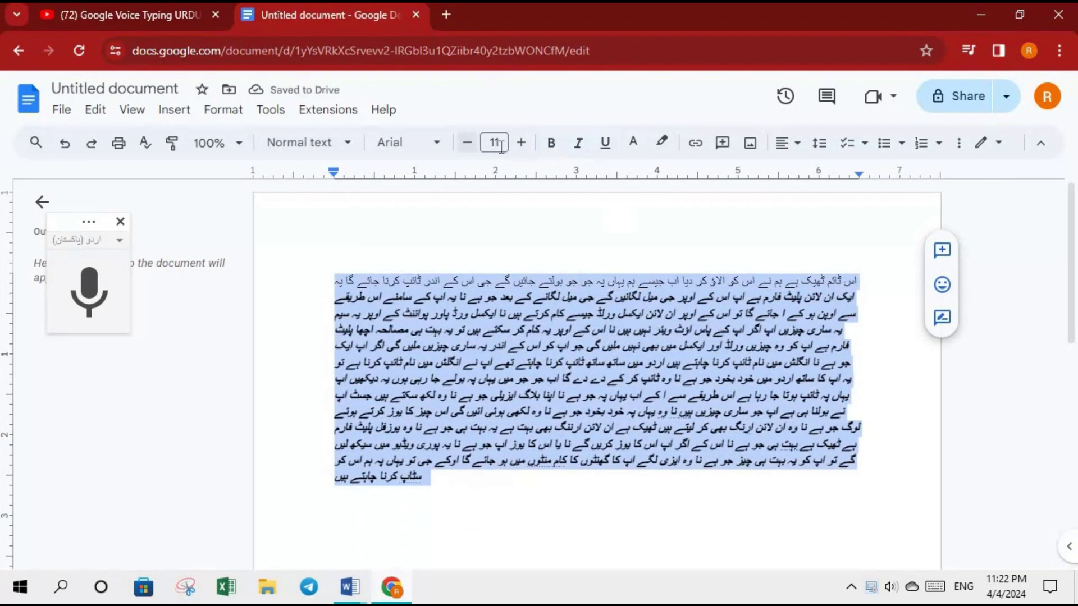
click(551, 146)
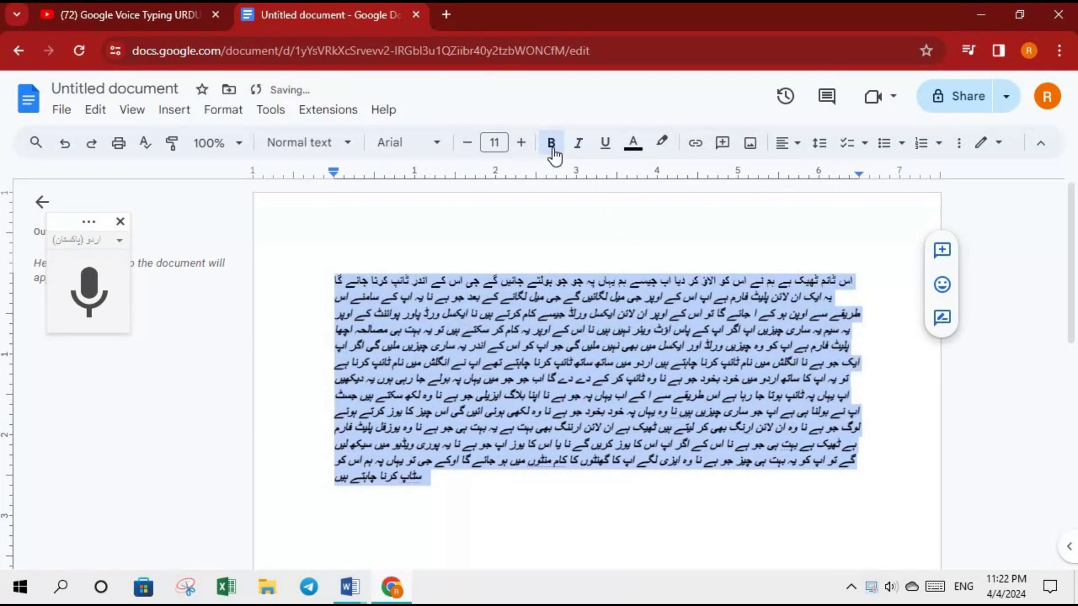
click(691, 228)
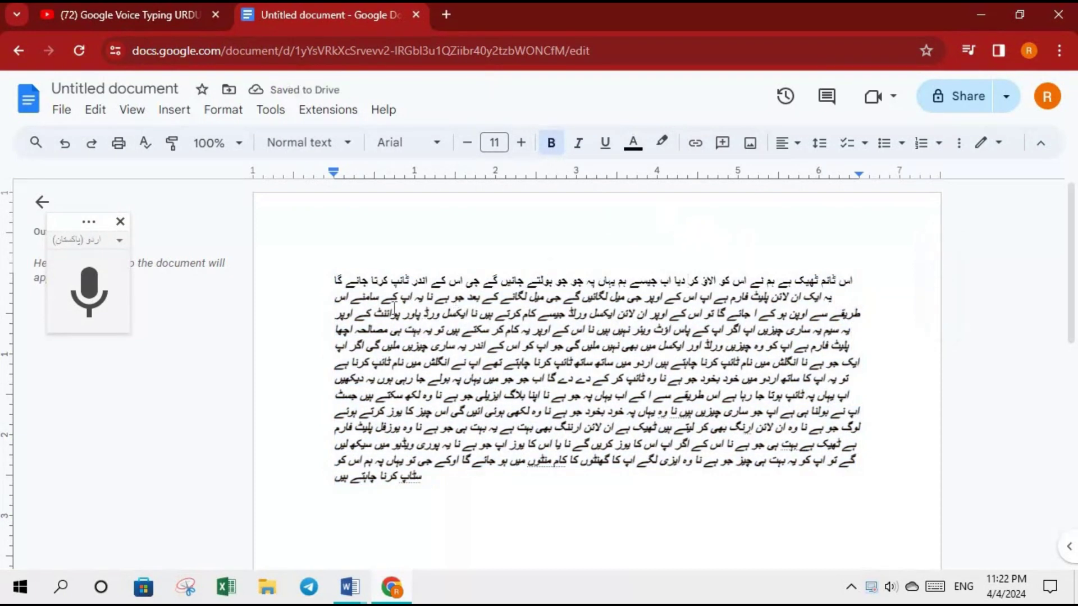
drag(333, 275, 510, 494)
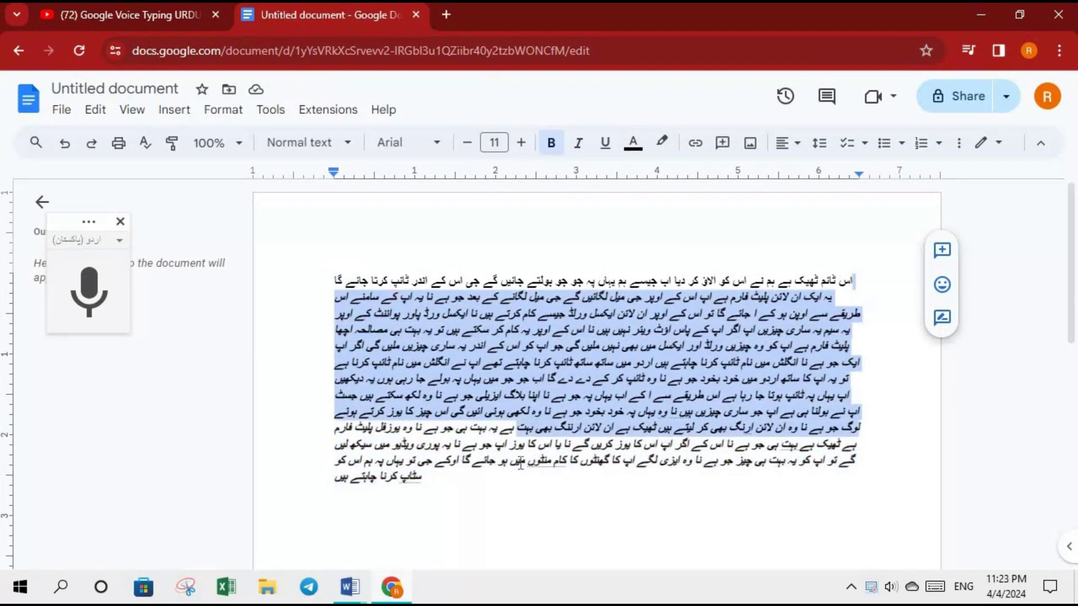
click(556, 377)
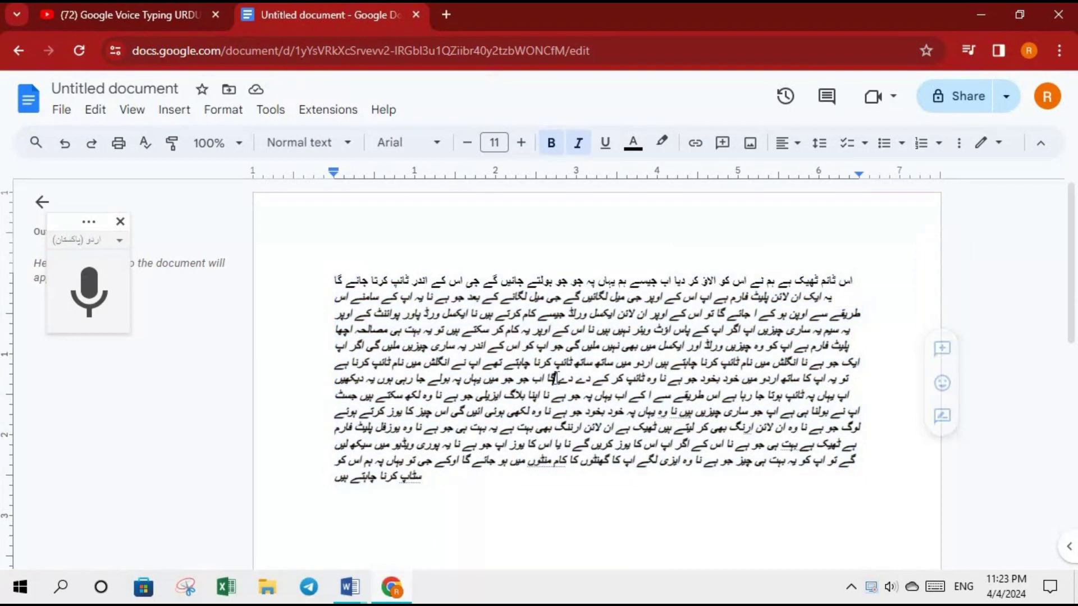
key(ctrl+a)
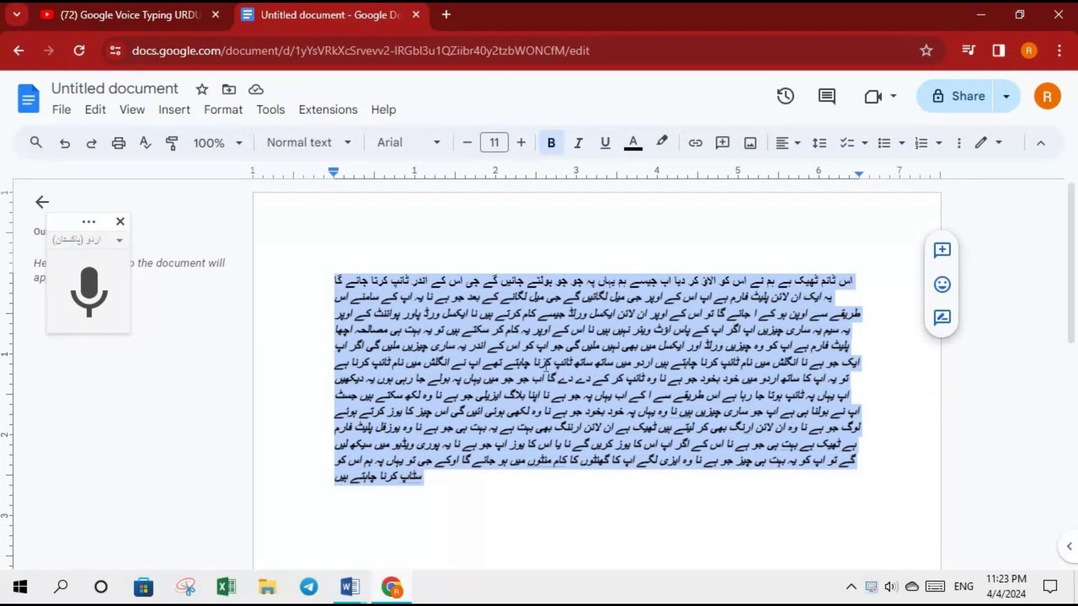
mouse_move(349, 587)
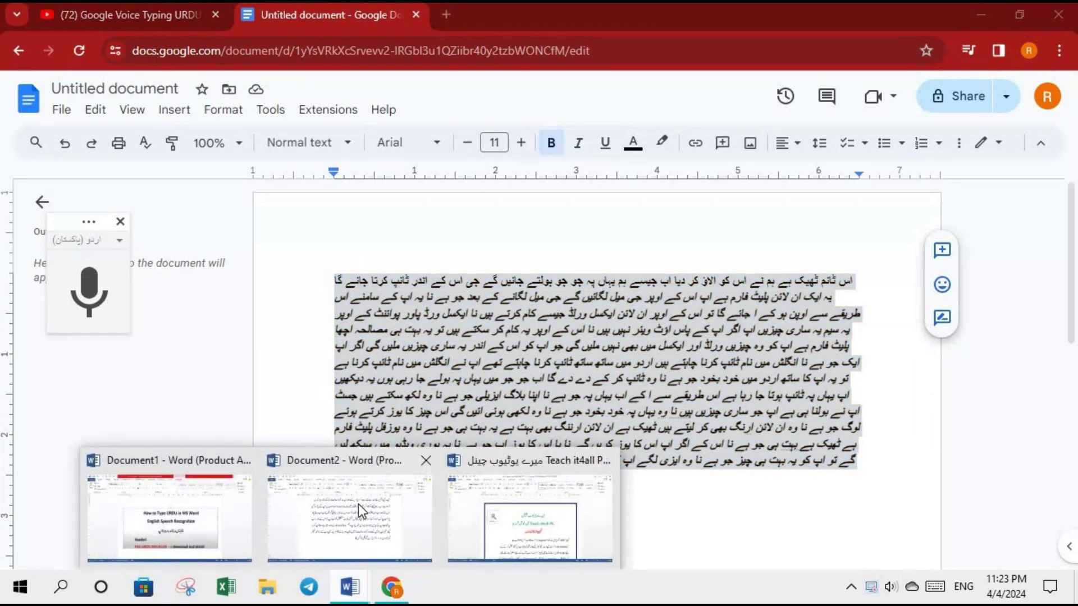
Clear Word's Document2 and paste the bold italic Urdu paragraph using Keep Source Formatting
click(348, 541)
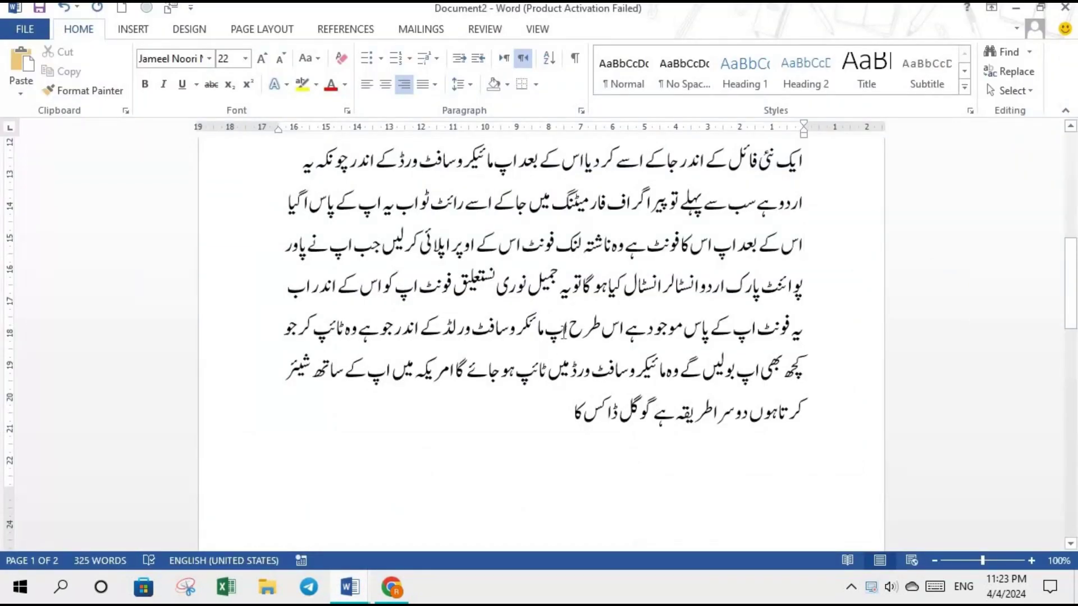
key(ctrl+a)
key(Delete)
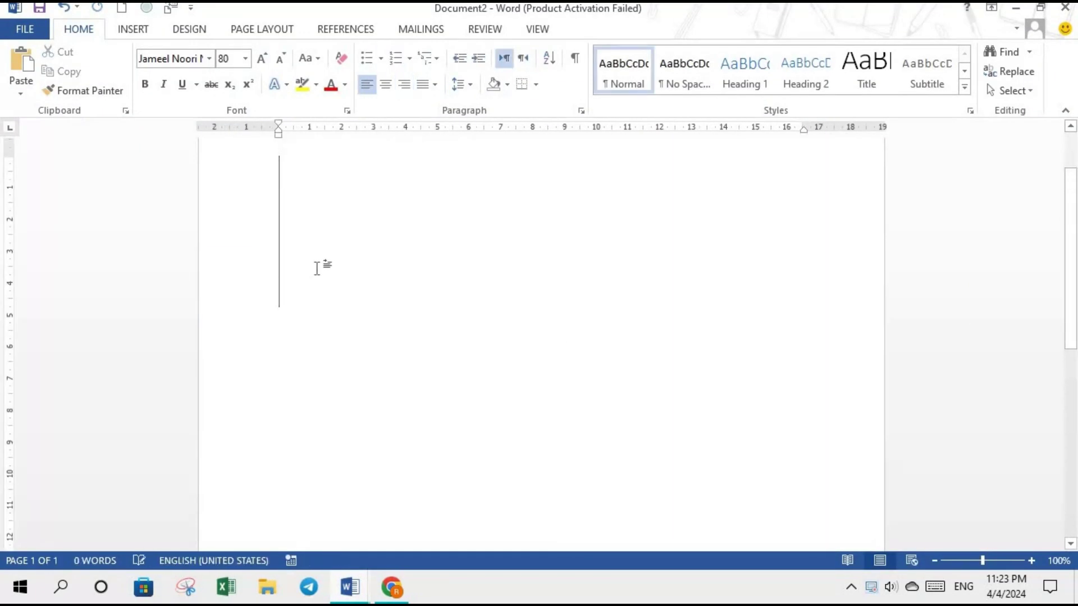
right_click(317, 253)
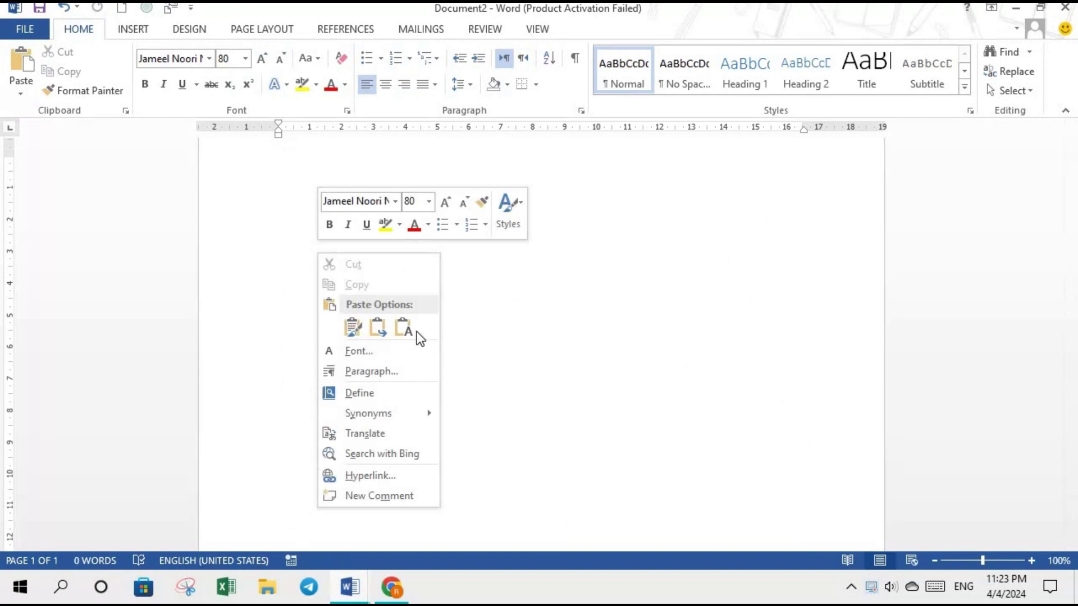
click(353, 327)
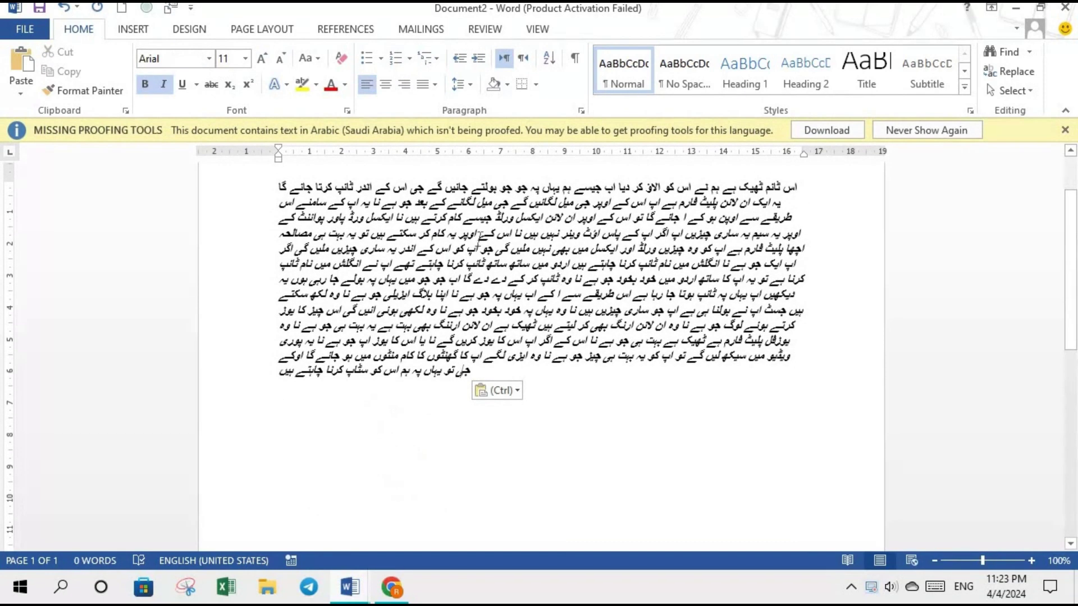
drag(325, 195, 527, 382)
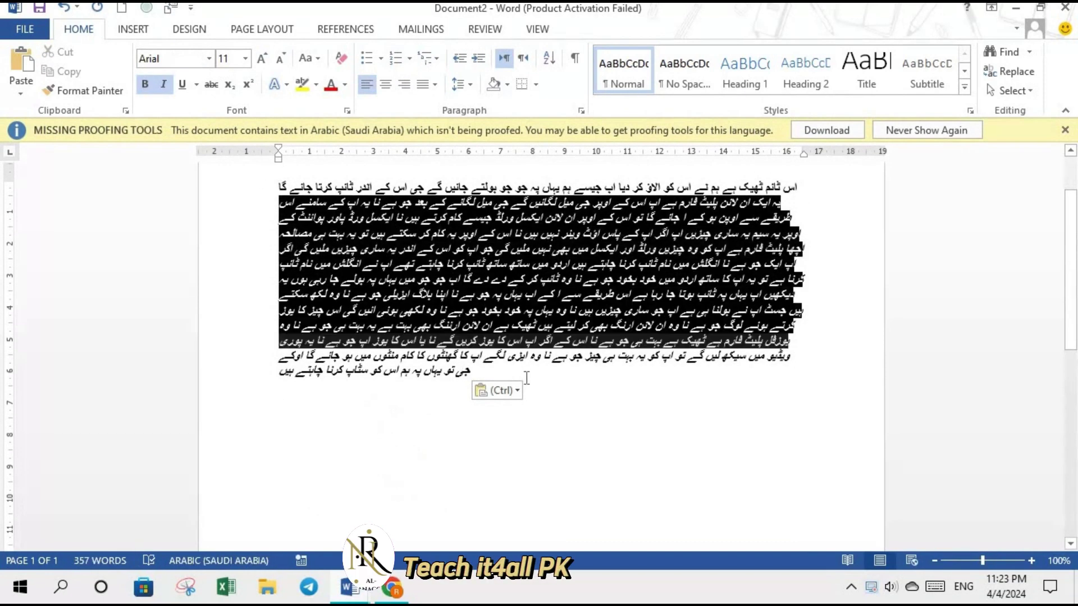
Grow the whole Urdu paragraph to size 16 and apply the Jameel Noori Nastaleeq font
triple_click(478, 233)
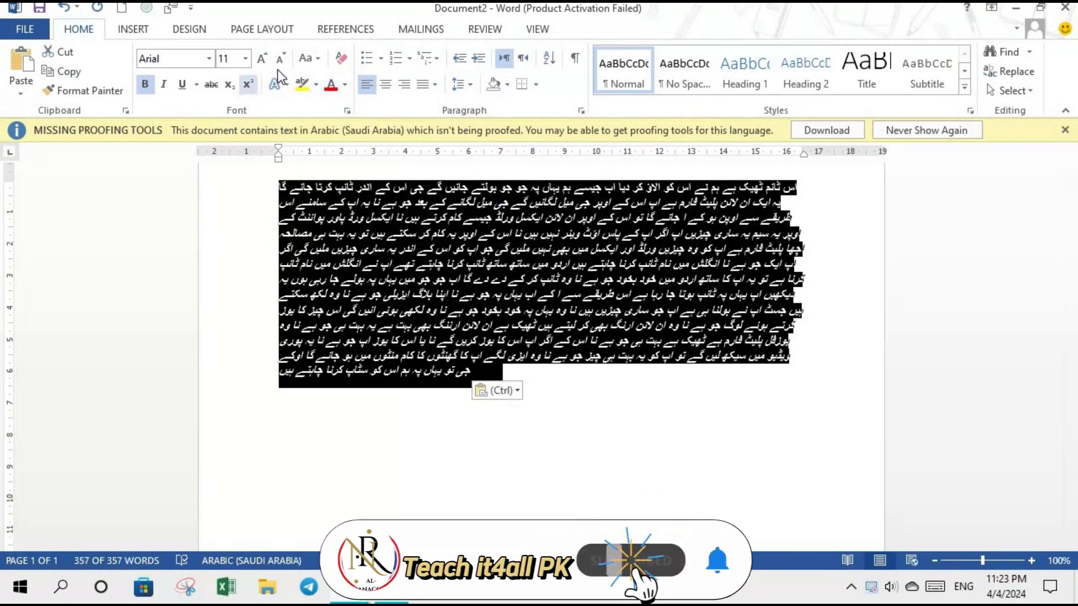
click(263, 58)
click(262, 59)
click(262, 58)
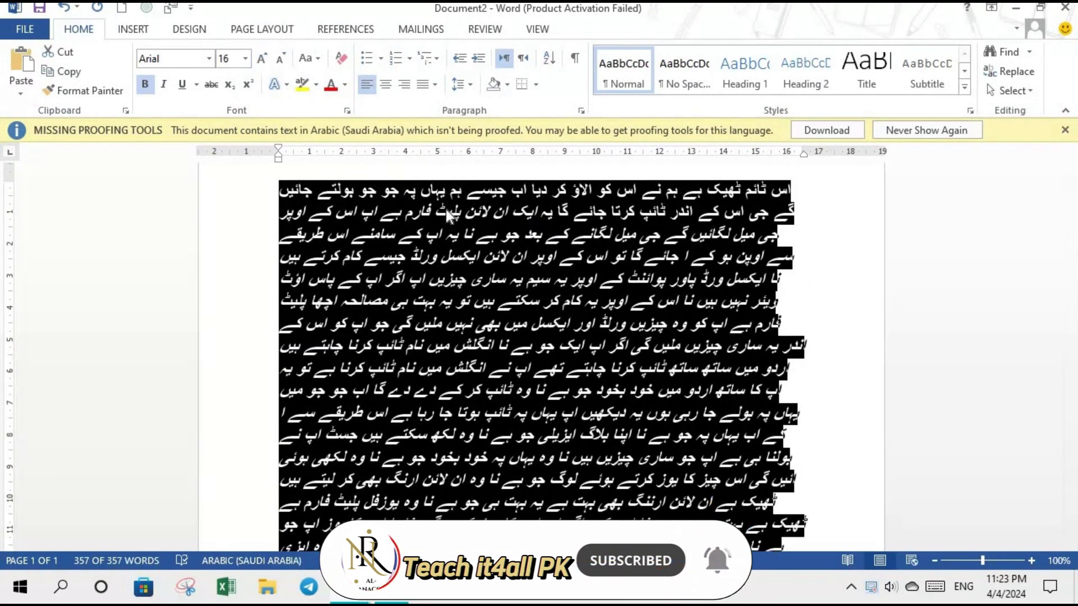
click(211, 59)
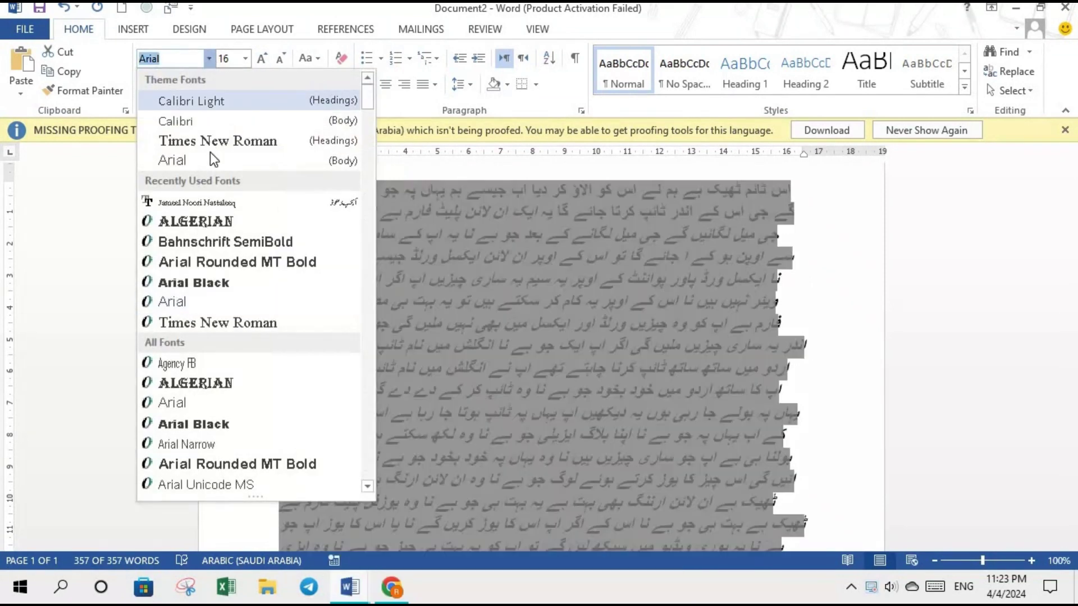
click(218, 204)
click(845, 317)
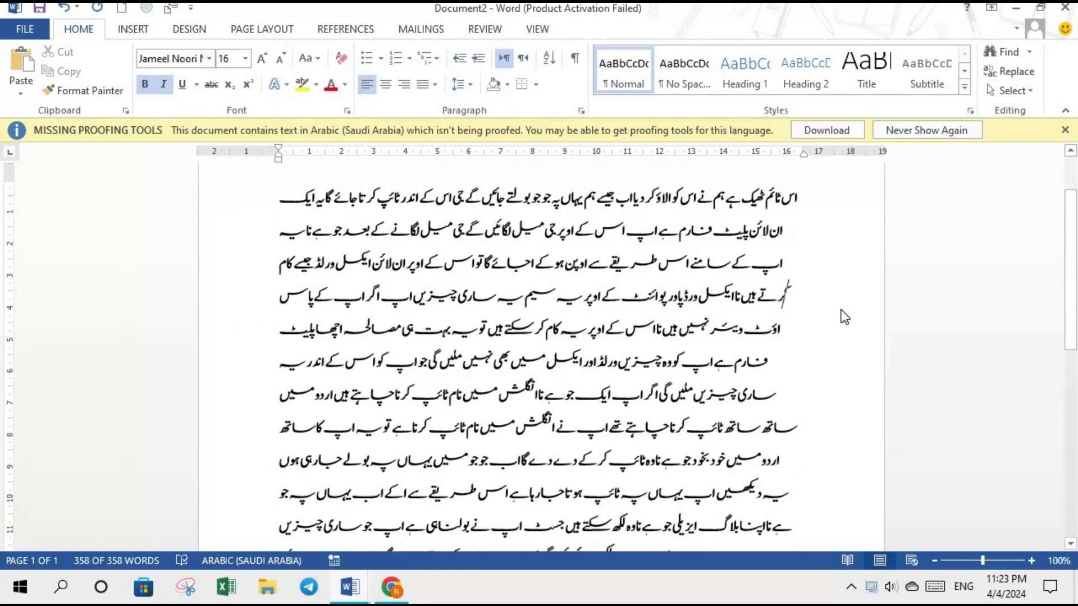